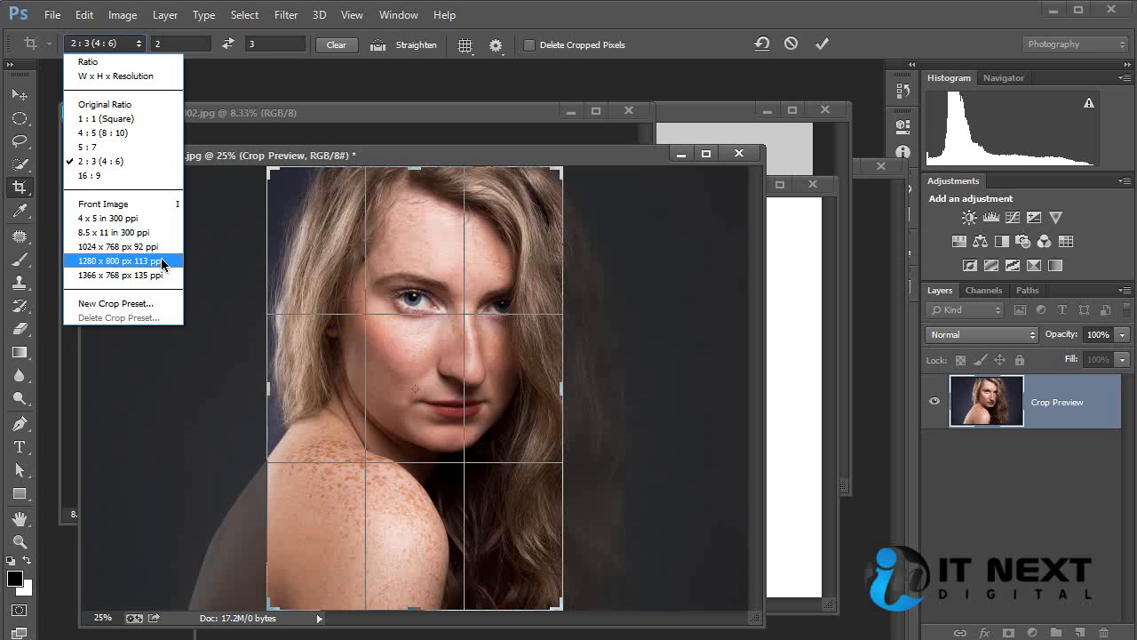
Step: Crop the portrait photo to 200 px by 400 px at 113 px/in, starting from the 1280 x 800 px 113 ppi preset
{"action": "left_click", "coordinate": [158, 261]}
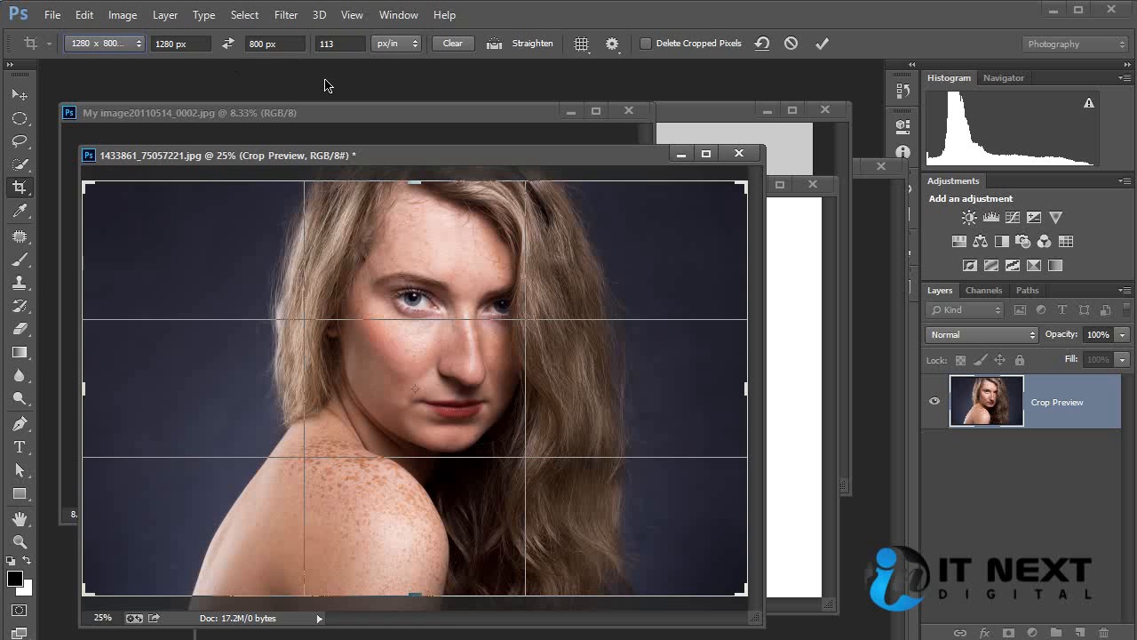
{"action": "double_click", "coordinate": [181, 47]}
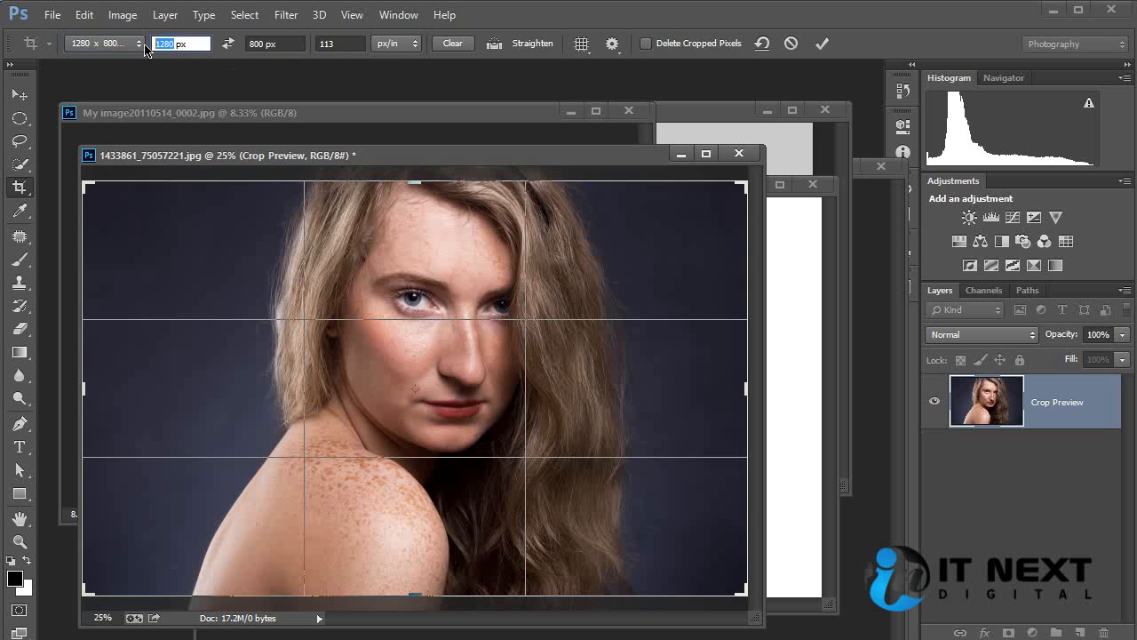
{"action": "type", "text": "200"}
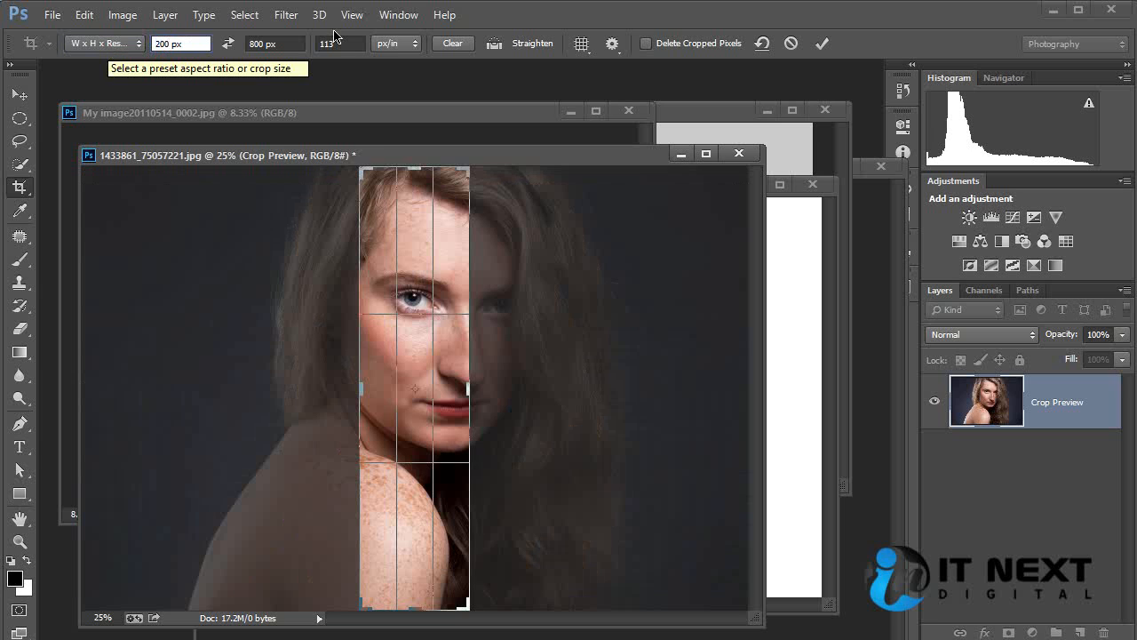
{"action": "double_click", "coordinate": [261, 43]}
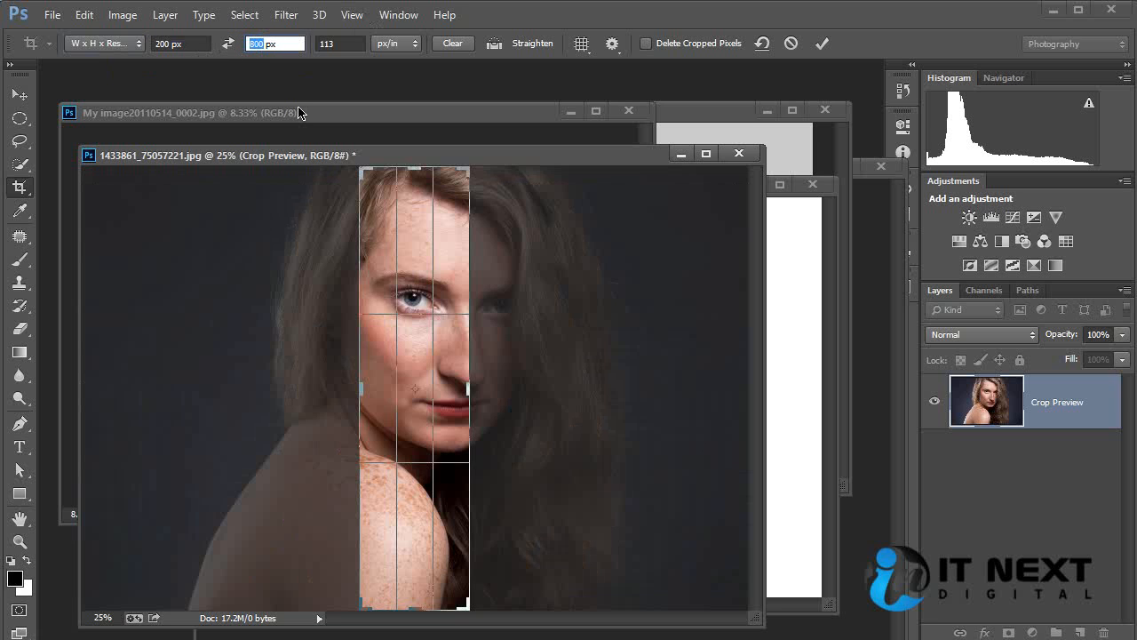
{"action": "type", "text": "400"}
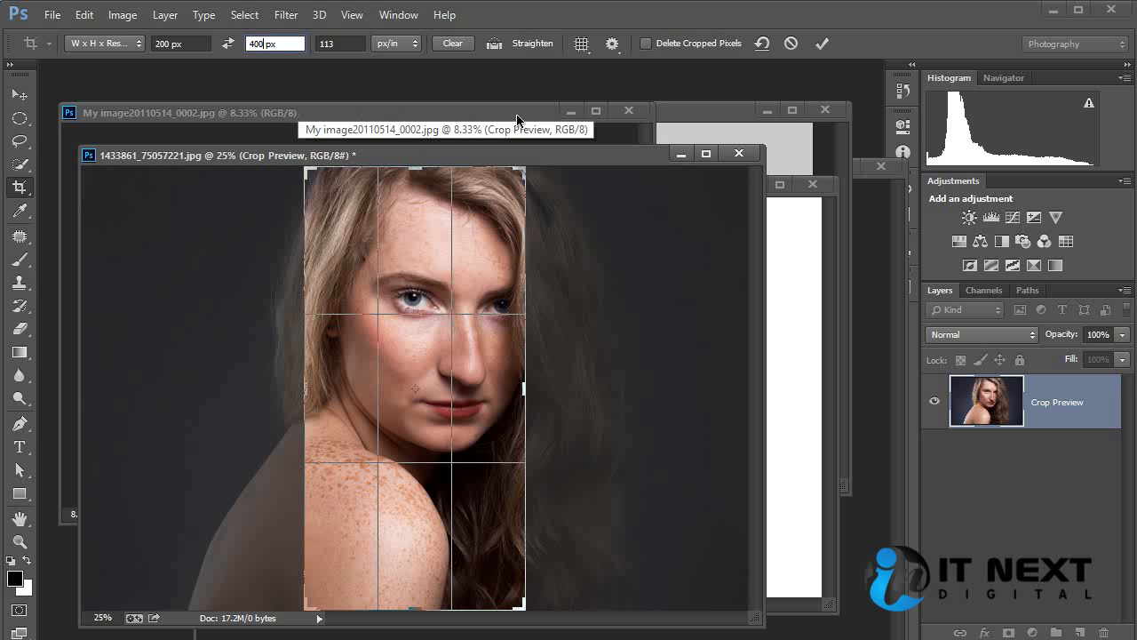
{"action": "left_click", "coordinate": [821, 44]}
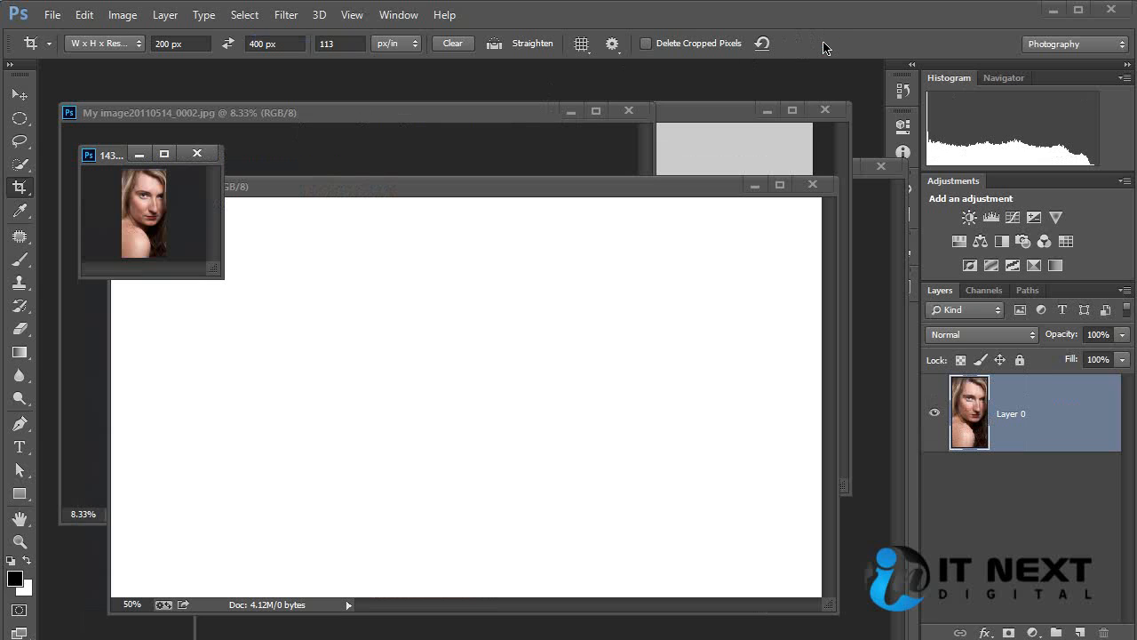
Step: Check the cropped portrait's pixel dimensions in Image Size and leave without changing them
{"action": "left_click_drag", "start_coordinate": [220, 277], "coordinate": [495, 485]}
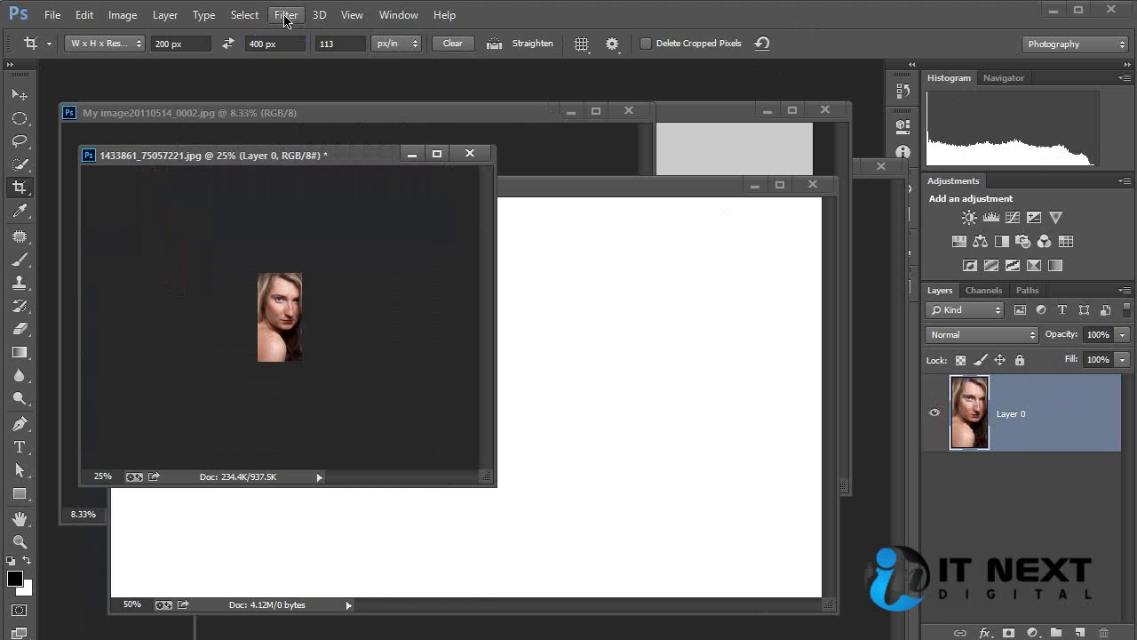
{"action": "key", "text": "ctrl+alt+i"}
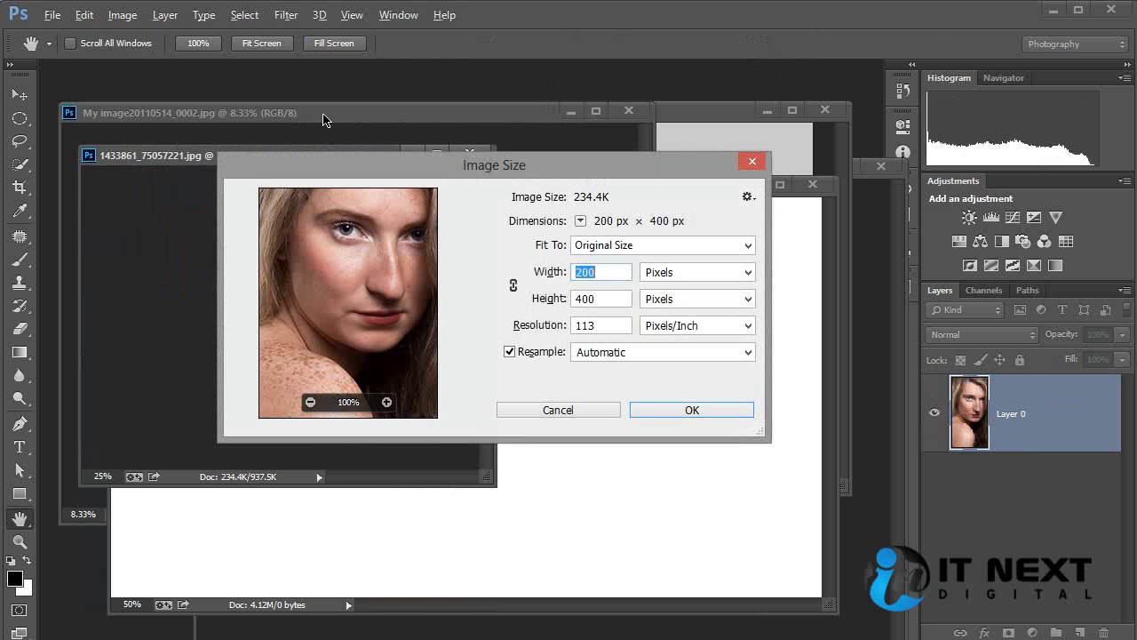
{"action": "left_click", "coordinate": [613, 413]}
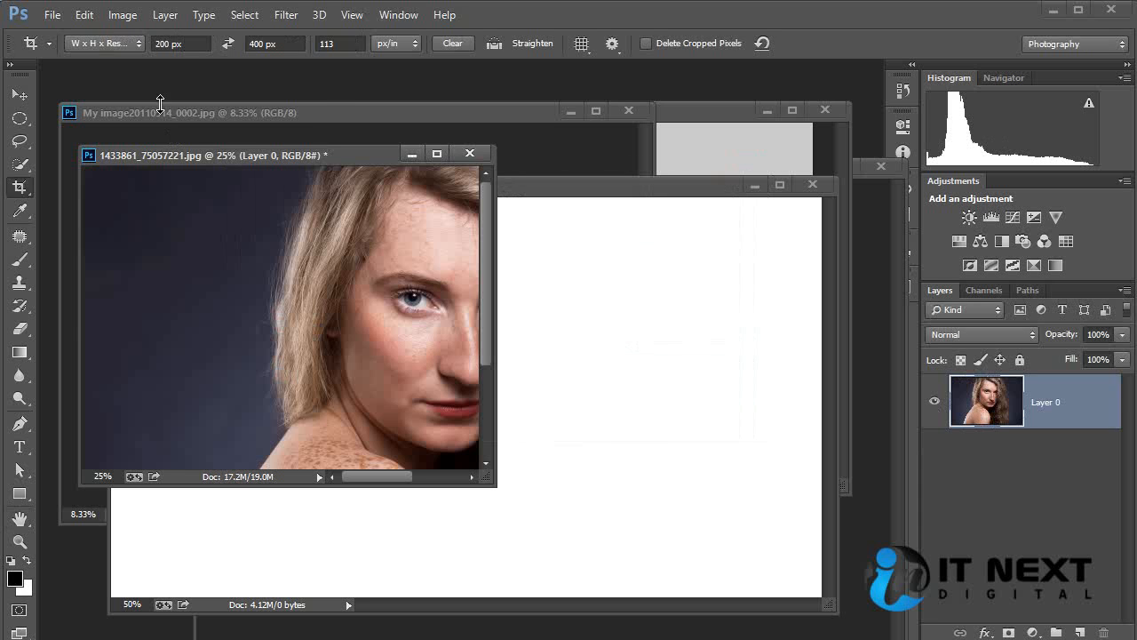
{"action": "left_click", "coordinate": [139, 43]}
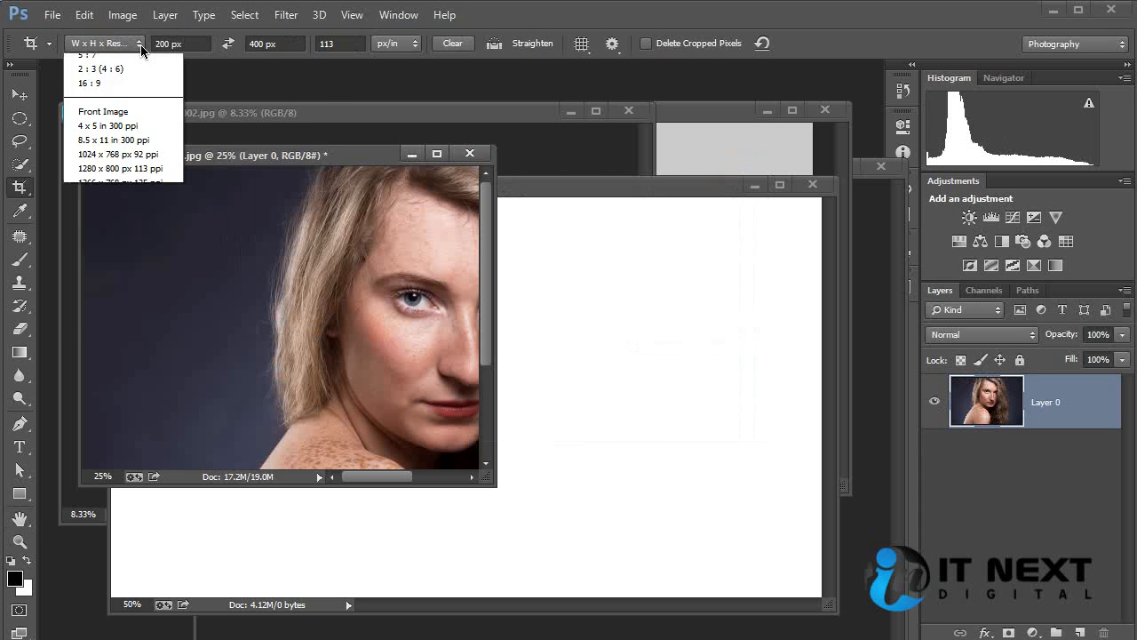
{"action": "left_click", "coordinate": [491, 481]}
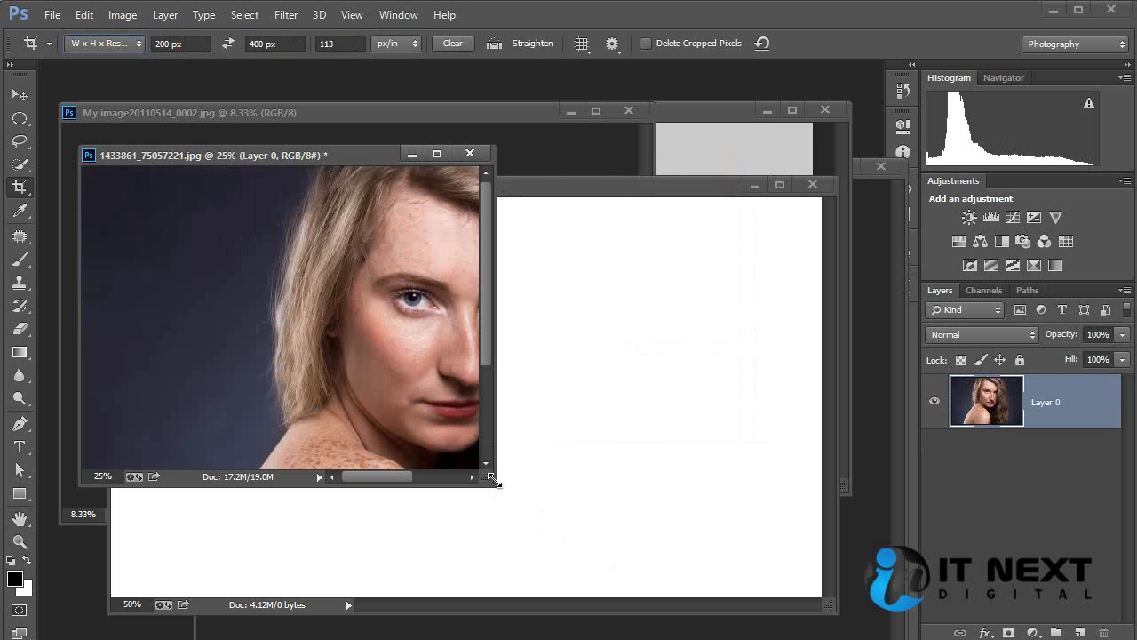
{"action": "left_click_drag", "start_coordinate": [501, 486], "coordinate": [885, 616]}
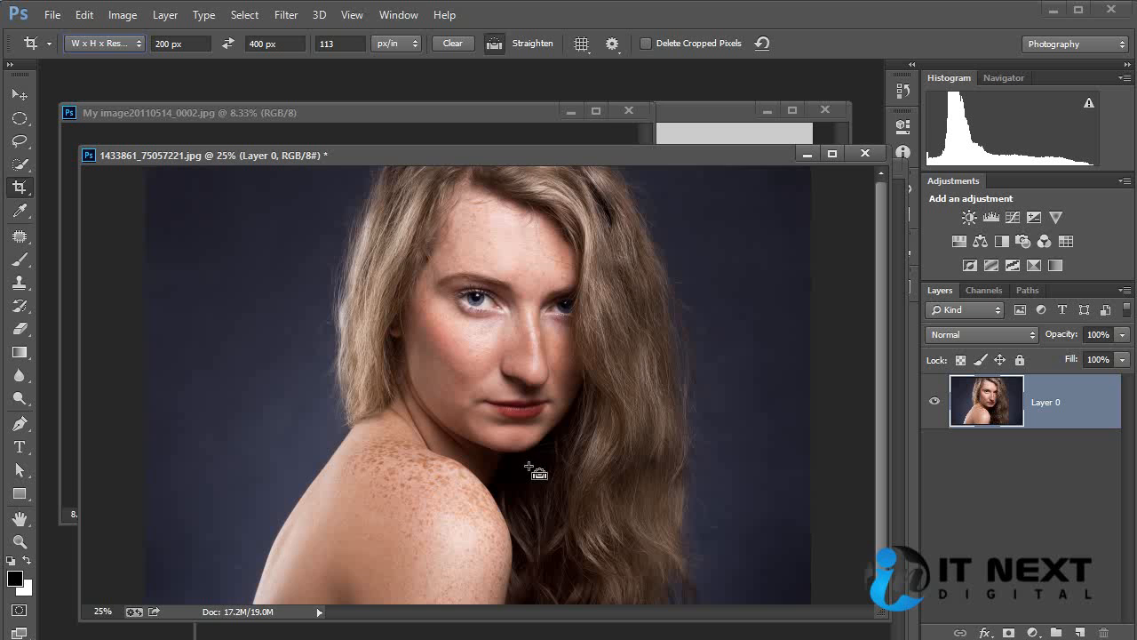
{"action": "key", "text": "ctrl+minus"}
{"action": "key", "text": "ctrl+minus"}
{"action": "key", "text": "ctrl+plus"}
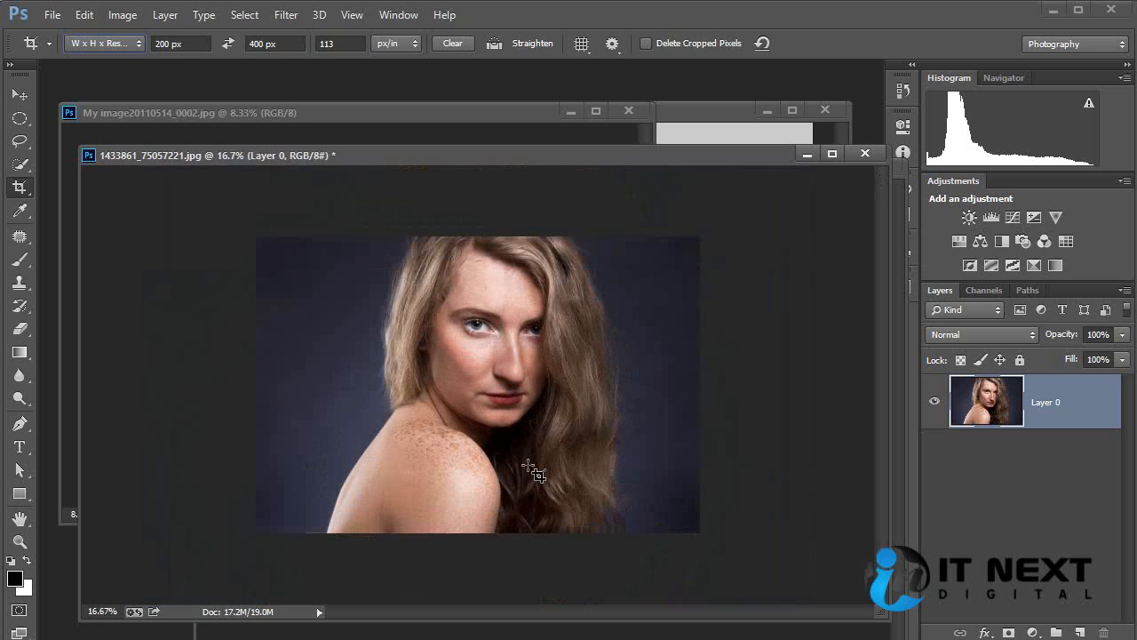
Step: Close the portrait photo and open 796571_16059120.jpg from the CC folder
{"action": "left_click", "coordinate": [864, 153]}
{"action": "left_click", "coordinate": [568, 265]}
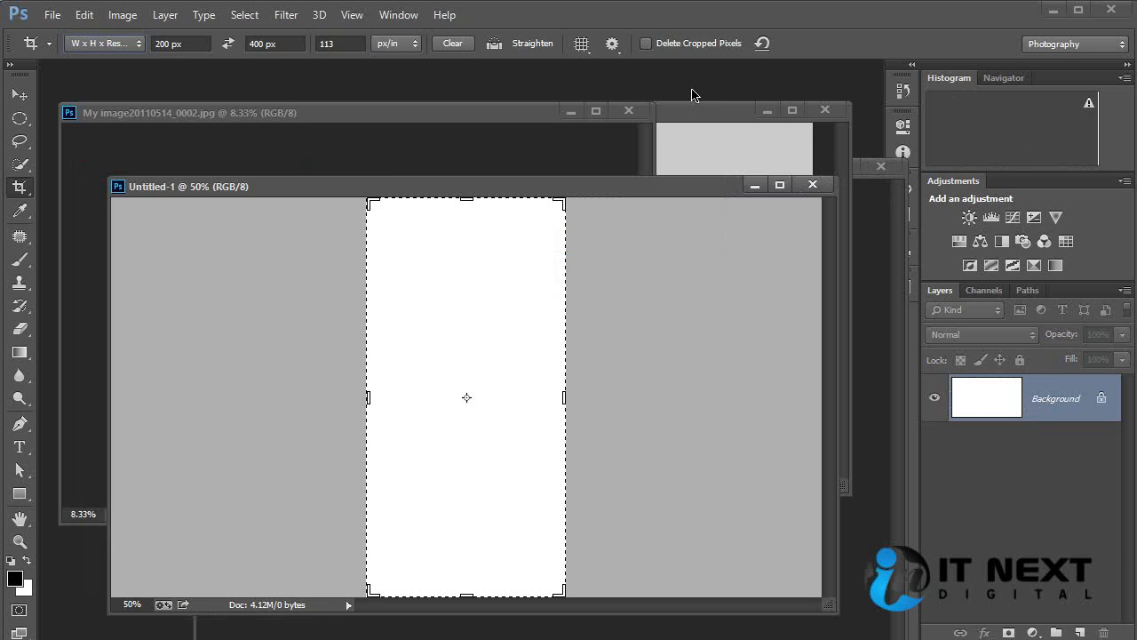
{"action": "key", "text": "ctrl+o"}
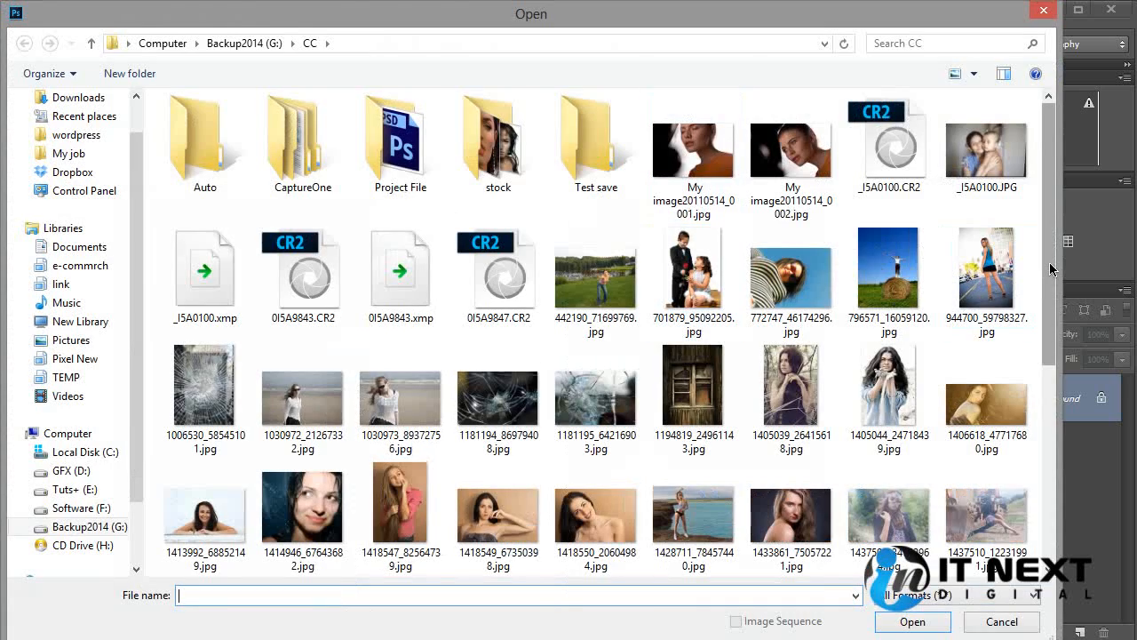
{"action": "scroll", "coordinate": [1051, 269], "scroll_direction": "down", "scroll_amount": 2}
{"action": "scroll", "coordinate": [1051, 269], "scroll_direction": "up", "scroll_amount": 1}
{"action": "double_click", "coordinate": [889, 182]}
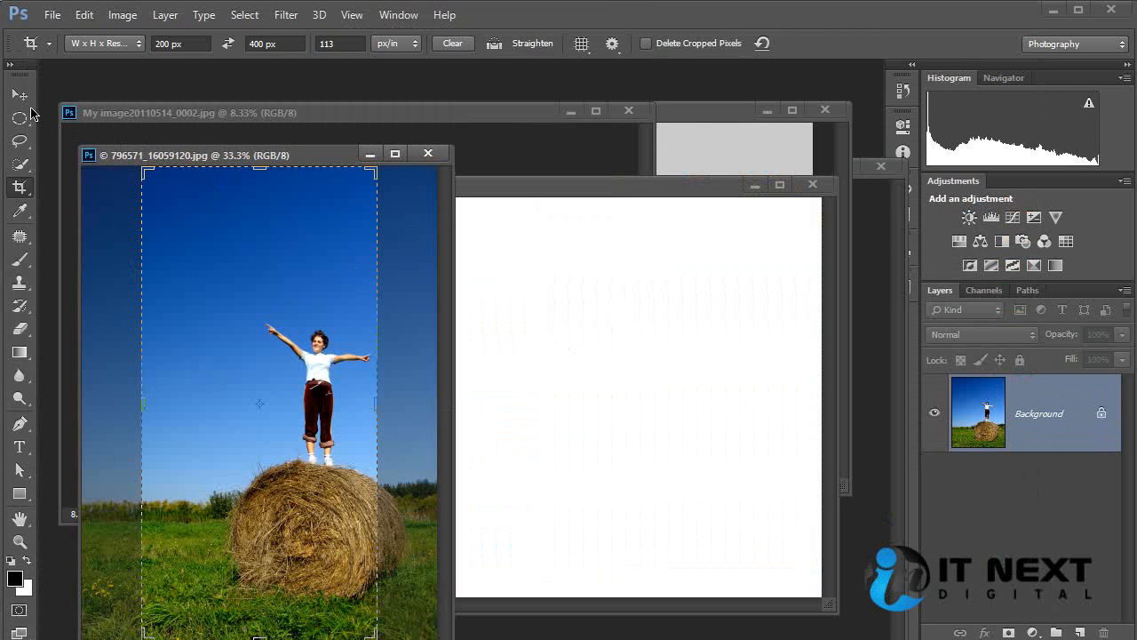
Step: Try cropping the photo to a rectangular marquee selection around the woman and hay bale, undoing the crop and clearing the selection
{"action": "left_click", "coordinate": [25, 101]}
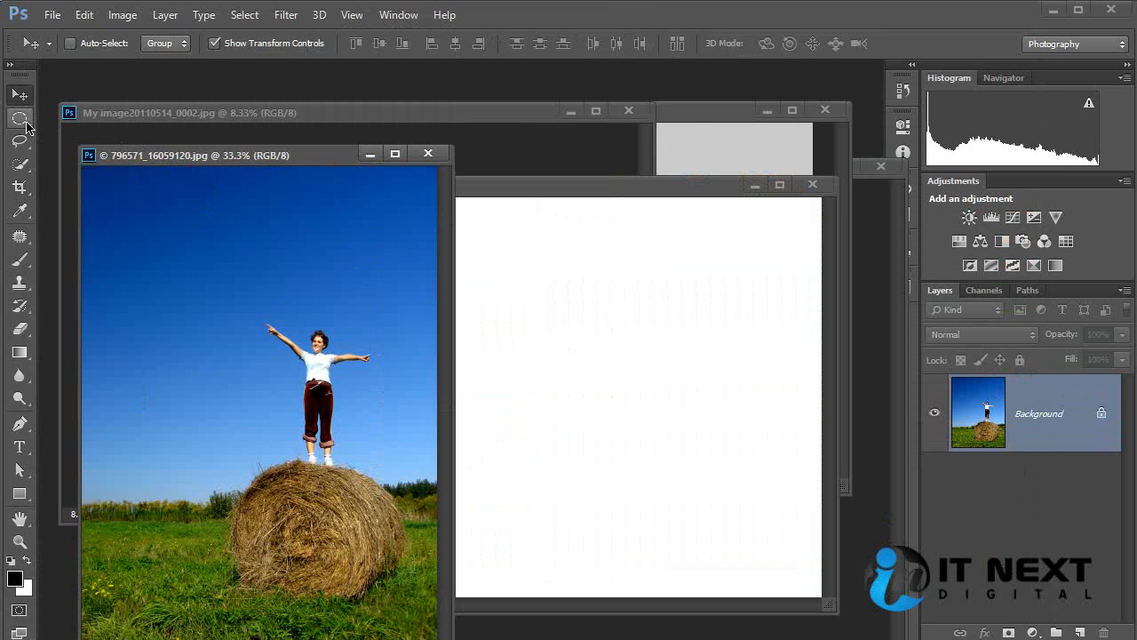
{"action": "left_click", "coordinate": [22, 121]}
{"action": "left_click", "coordinate": [55, 119]}
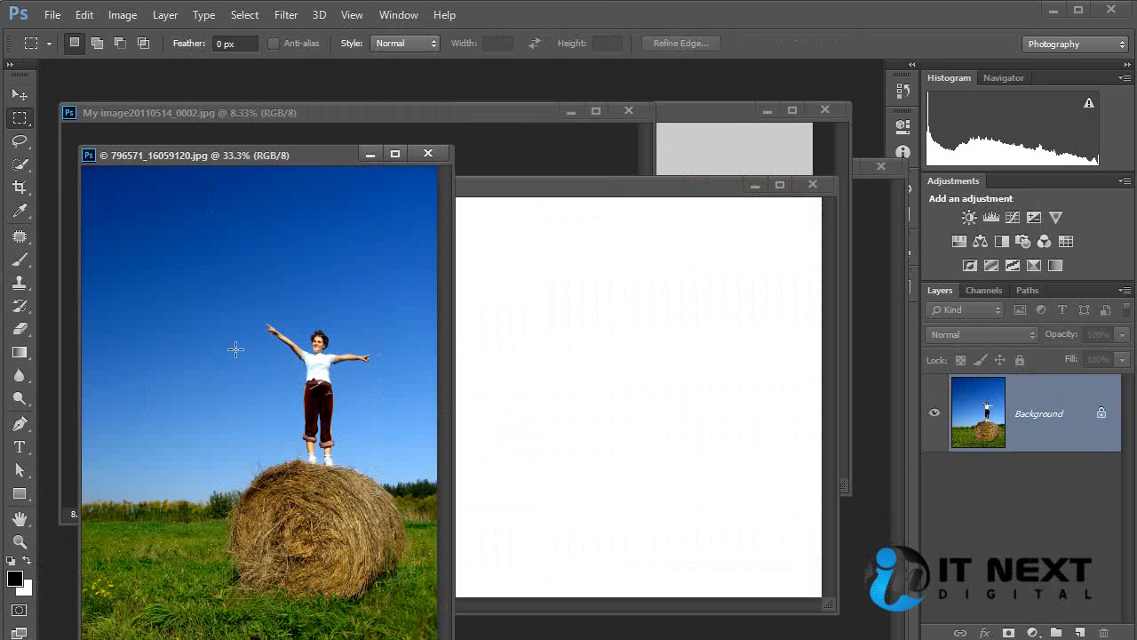
{"action": "left_click_drag", "start_coordinate": [188, 288], "coordinate": [421, 608]}
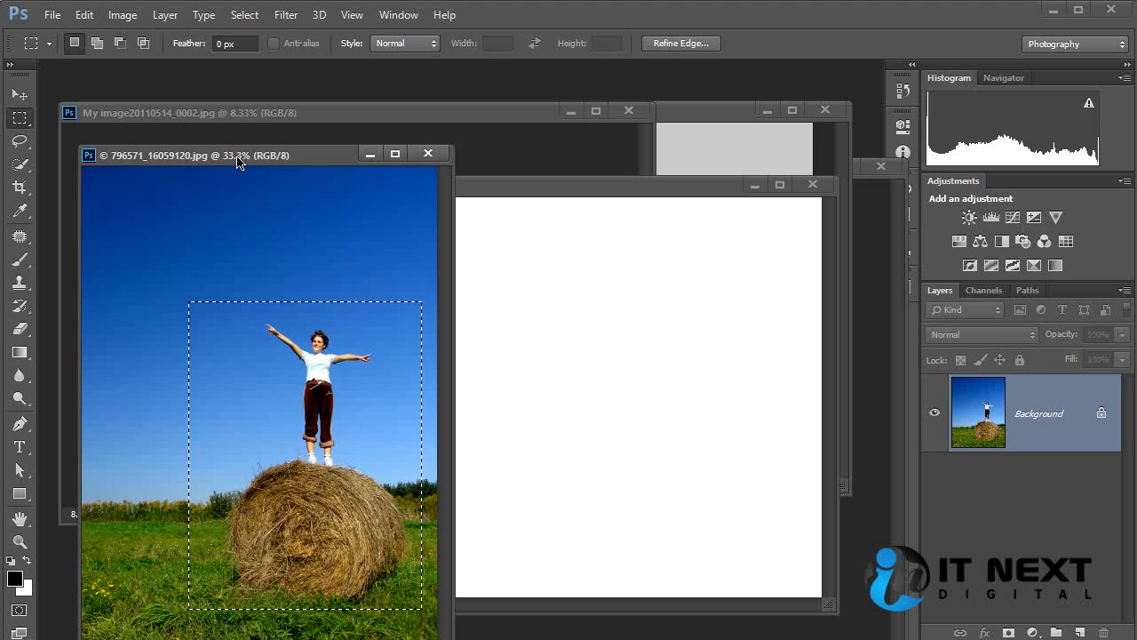
{"action": "left_click", "coordinate": [133, 20]}
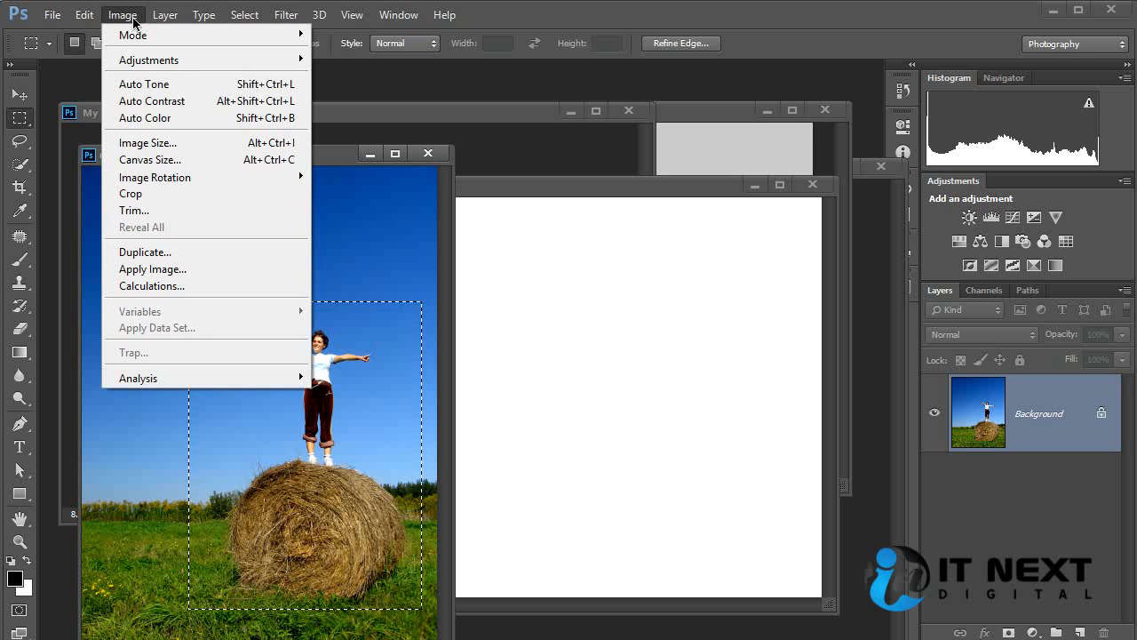
{"action": "left_click", "coordinate": [162, 194]}
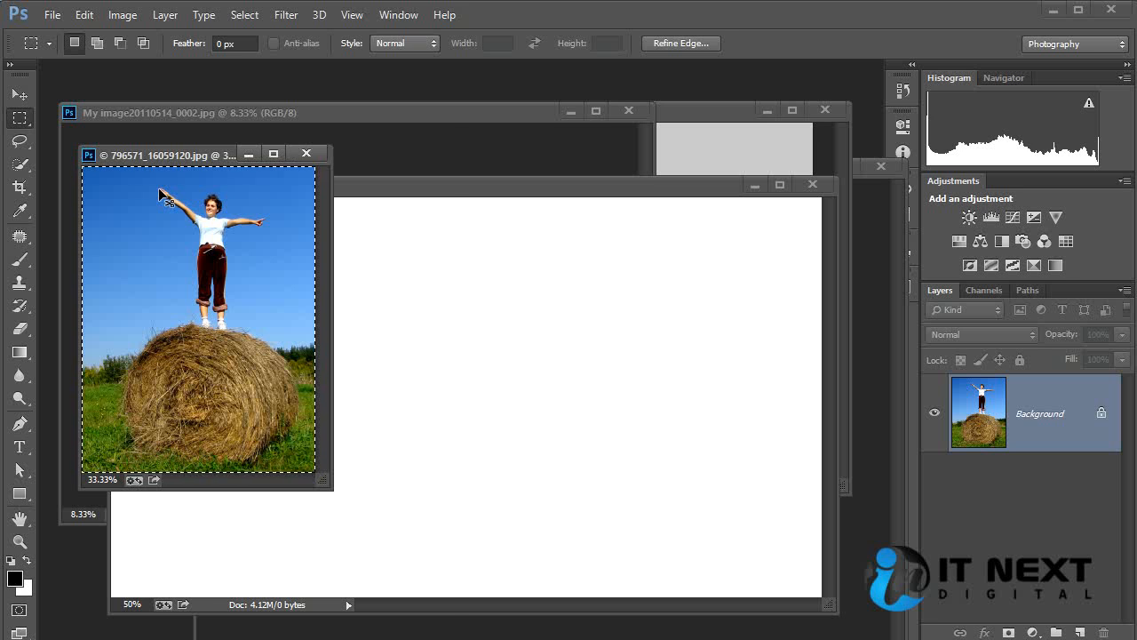
{"action": "key", "text": "ctrl+z"}
{"action": "left_click", "coordinate": [311, 200]}
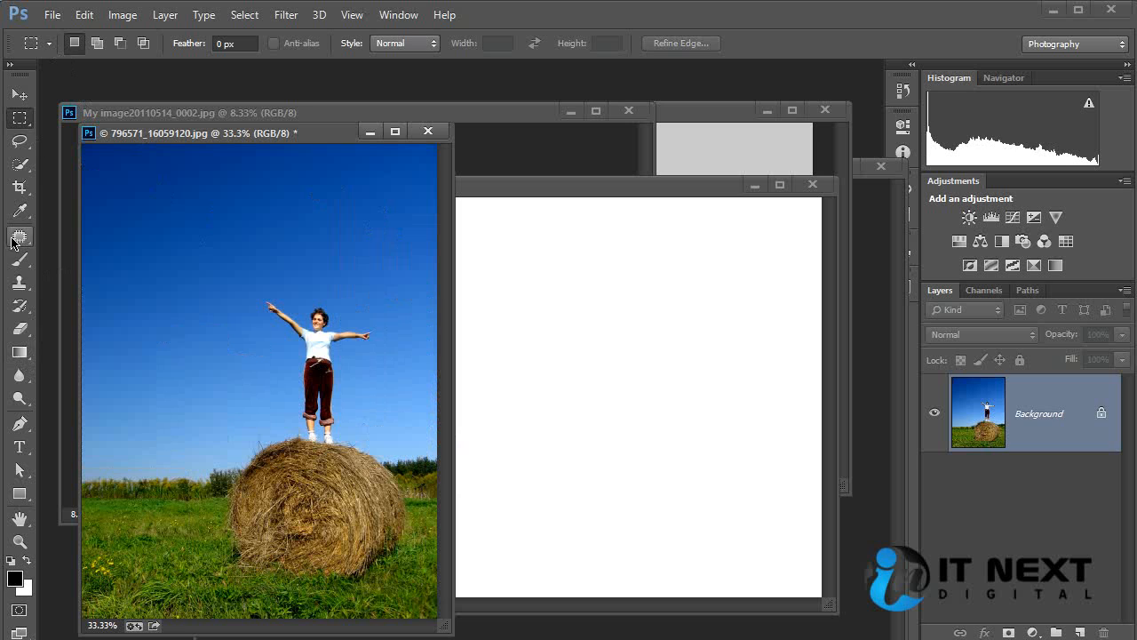
Step: Crop the photo tightly around the woman and hay bale with the Crop tool at a 5 : 7 ratio, keeping the cropped pixels
{"action": "left_click", "coordinate": [21, 186]}
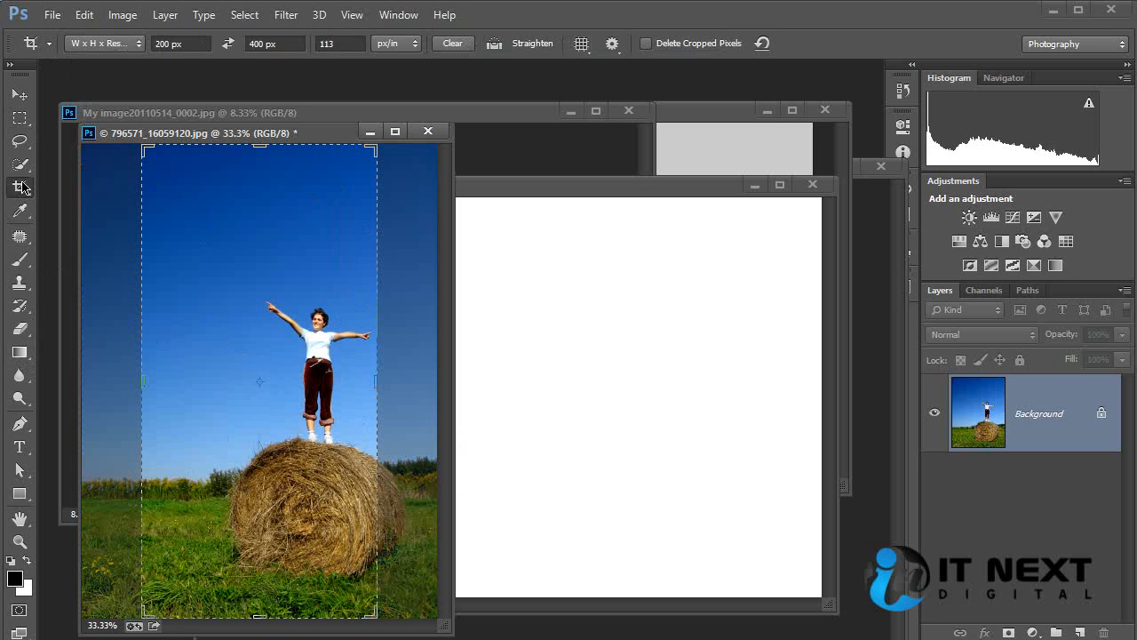
{"action": "left_click", "coordinate": [138, 44]}
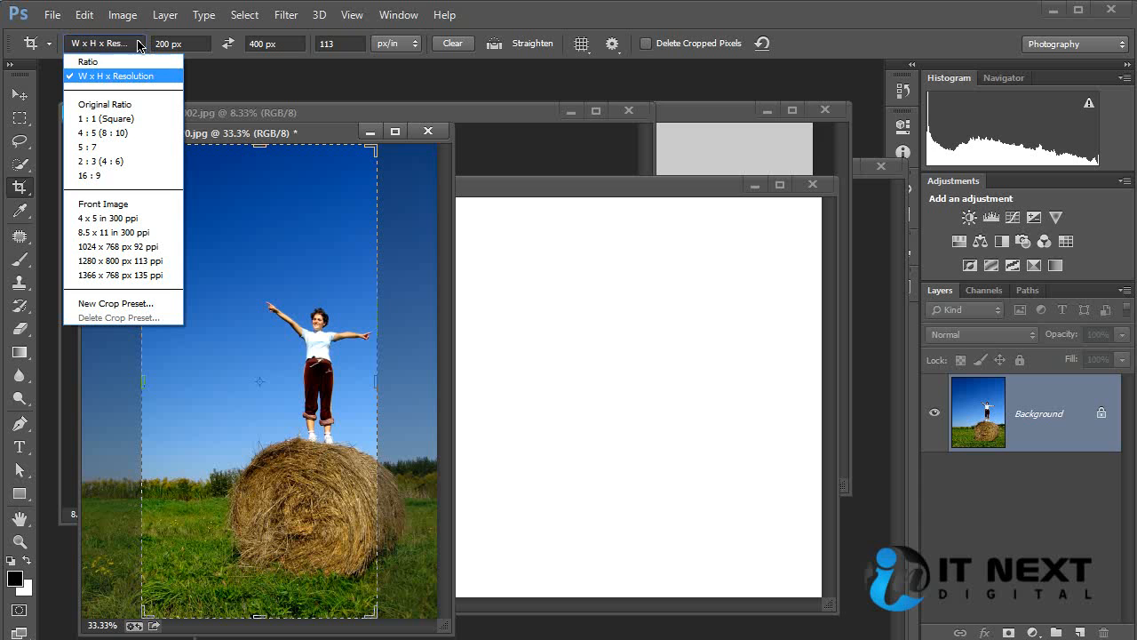
{"action": "left_click", "coordinate": [129, 150]}
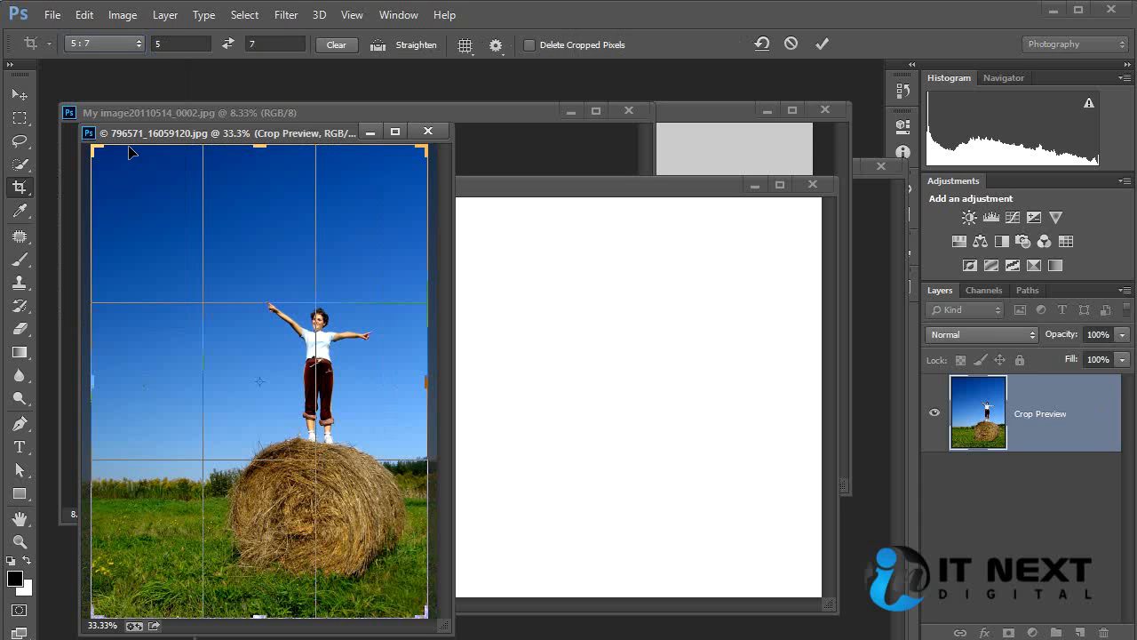
{"action": "left_click_drag", "start_coordinate": [93, 149], "coordinate": [147, 176]}
{"action": "left_click_drag", "start_coordinate": [380, 544], "coordinate": [363, 515]}
{"action": "mouse_move", "coordinate": [305, 439]}
{"action": "left_mouse_down"}
{"action": "mouse_move", "coordinate": [287, 439]}
{"action": "mouse_move", "coordinate": [297, 432]}
{"action": "left_mouse_up"}
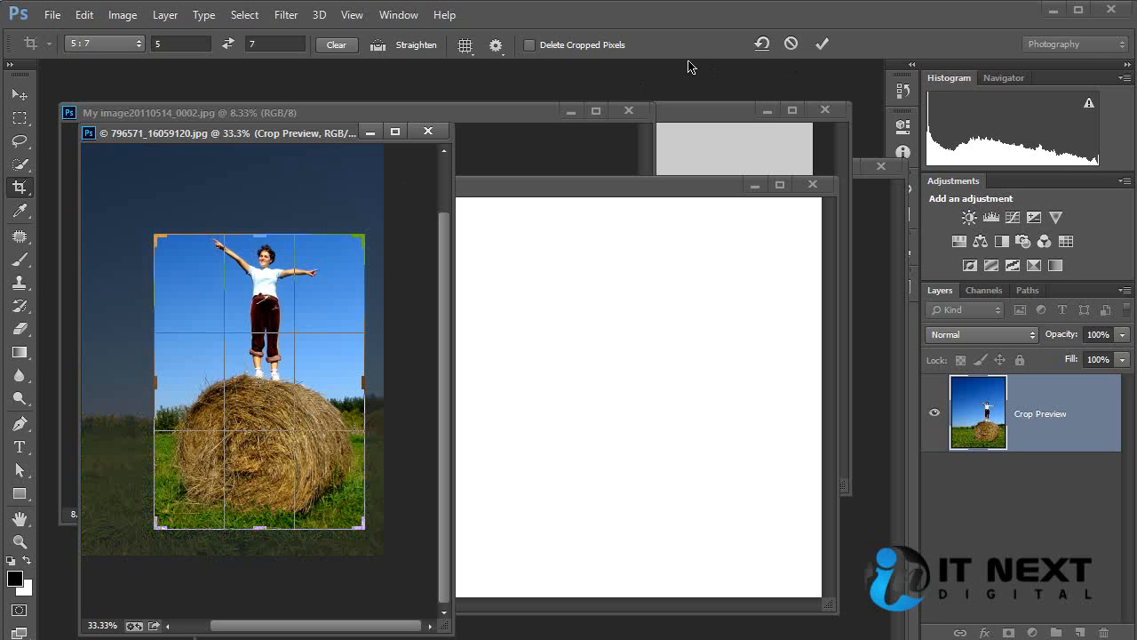
{"action": "left_click", "coordinate": [821, 51]}
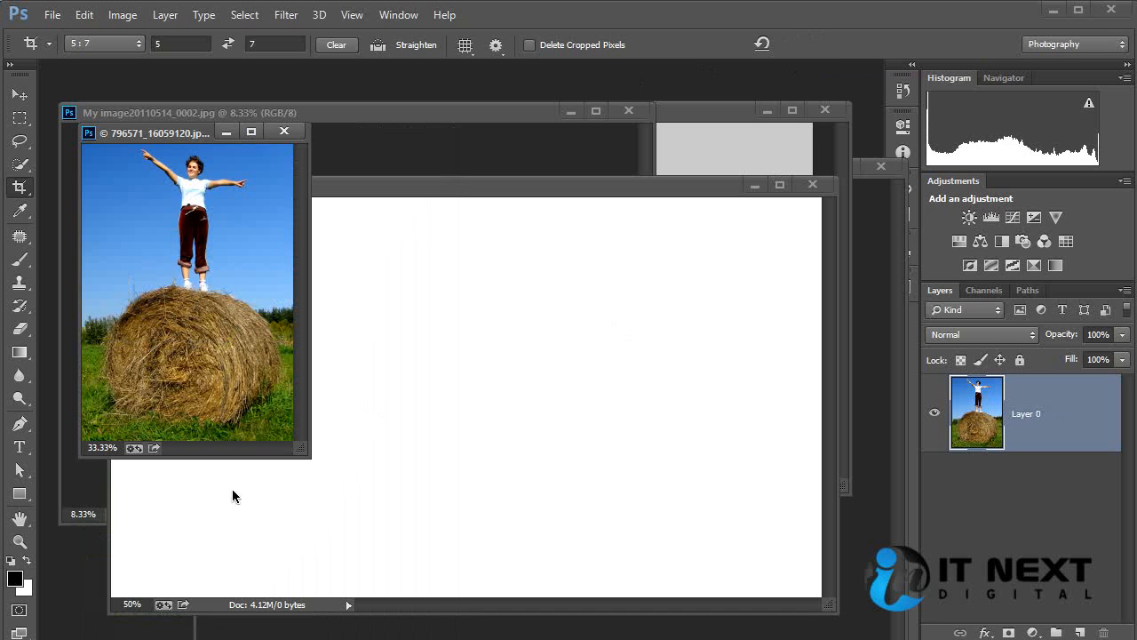
Step: Re-crop the photo with a larger 5 : 7 frame showing more sky and grass, with Delete Cropped Pixels enabled
{"action": "left_click_drag", "start_coordinate": [302, 456], "coordinate": [727, 624]}
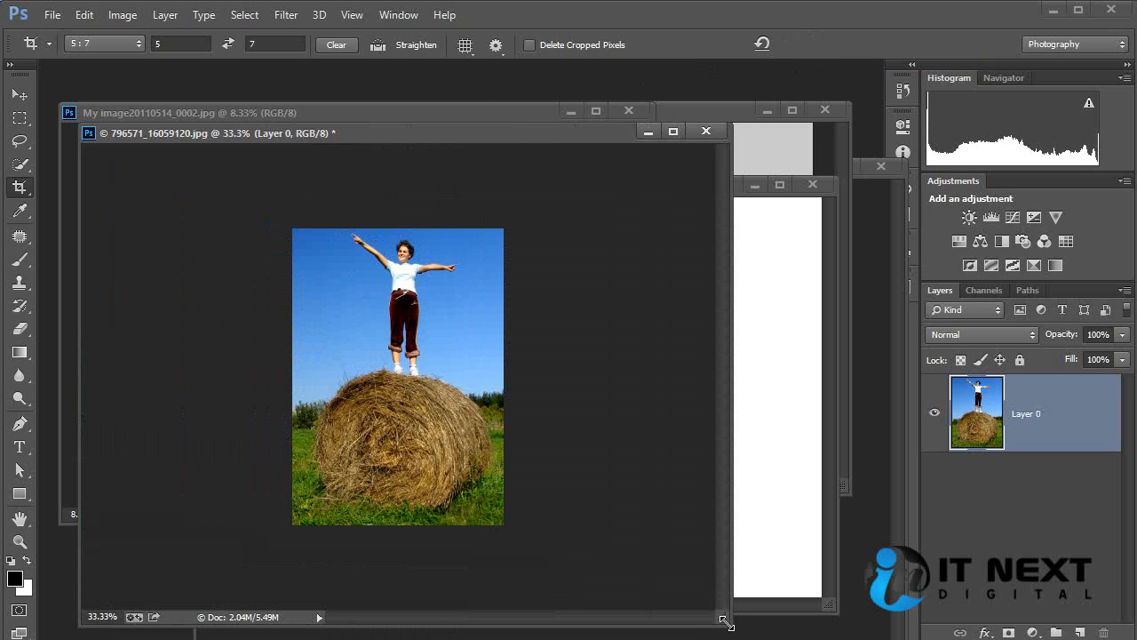
{"action": "left_click", "coordinate": [21, 187]}
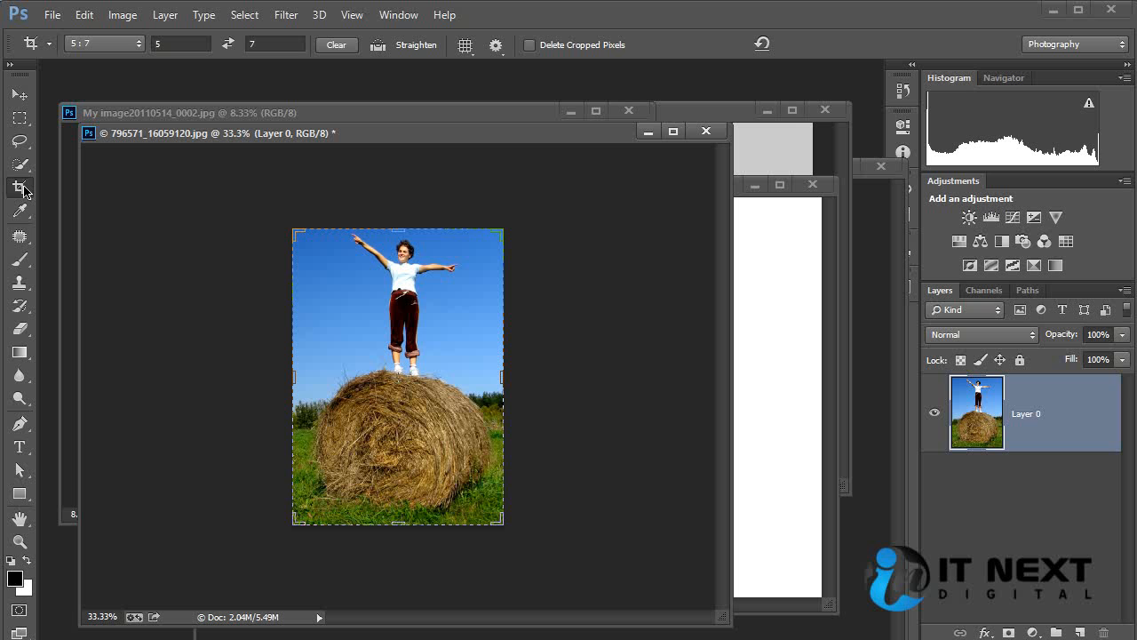
{"action": "left_click", "coordinate": [253, 248]}
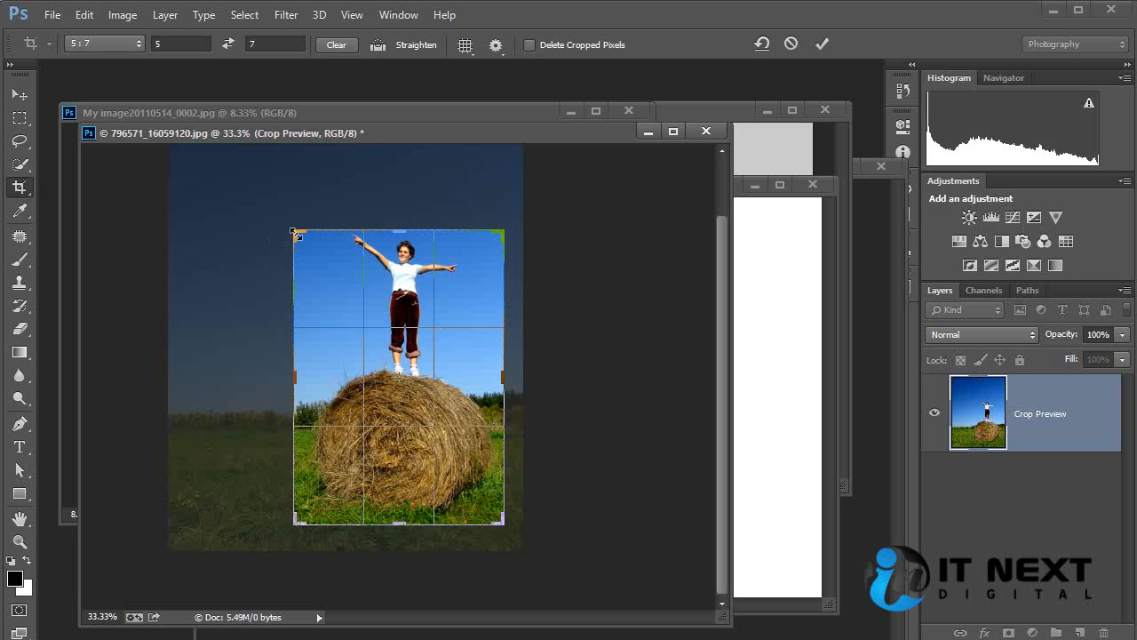
{"action": "left_click_drag", "start_coordinate": [295, 233], "coordinate": [275, 199]}
{"action": "left_click_drag", "start_coordinate": [515, 554], "coordinate": [532, 563]}
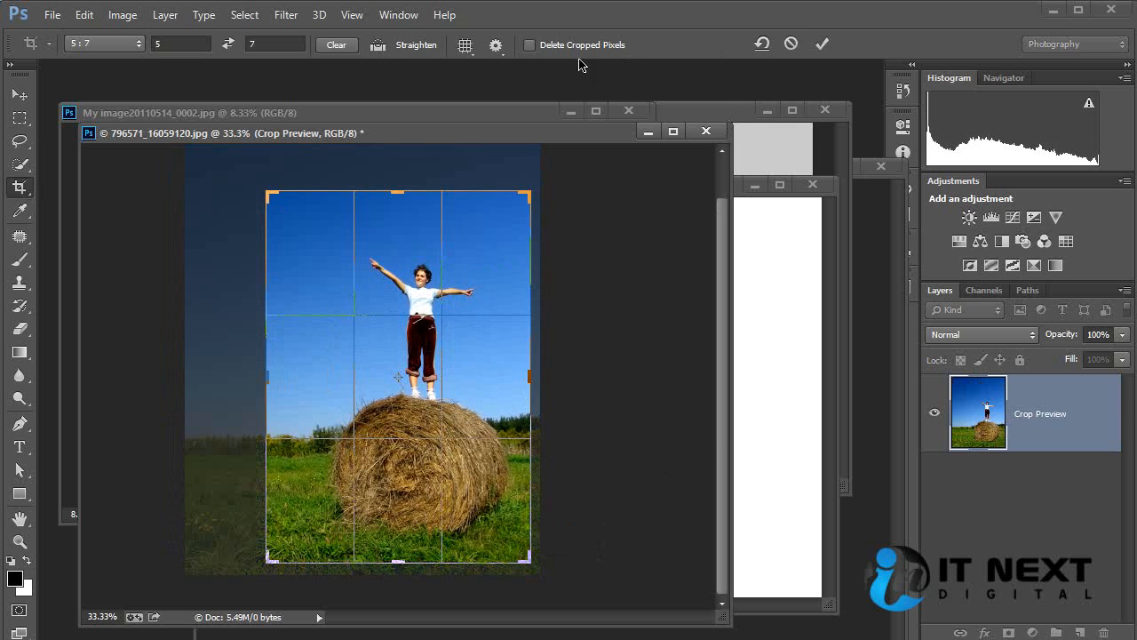
{"action": "left_click", "coordinate": [822, 43]}
Step: Reapply the crop at the same frame with Delete Cropped Pixels turned off, and undo the crops back to the original photo
{"action": "left_click", "coordinate": [17, 188]}
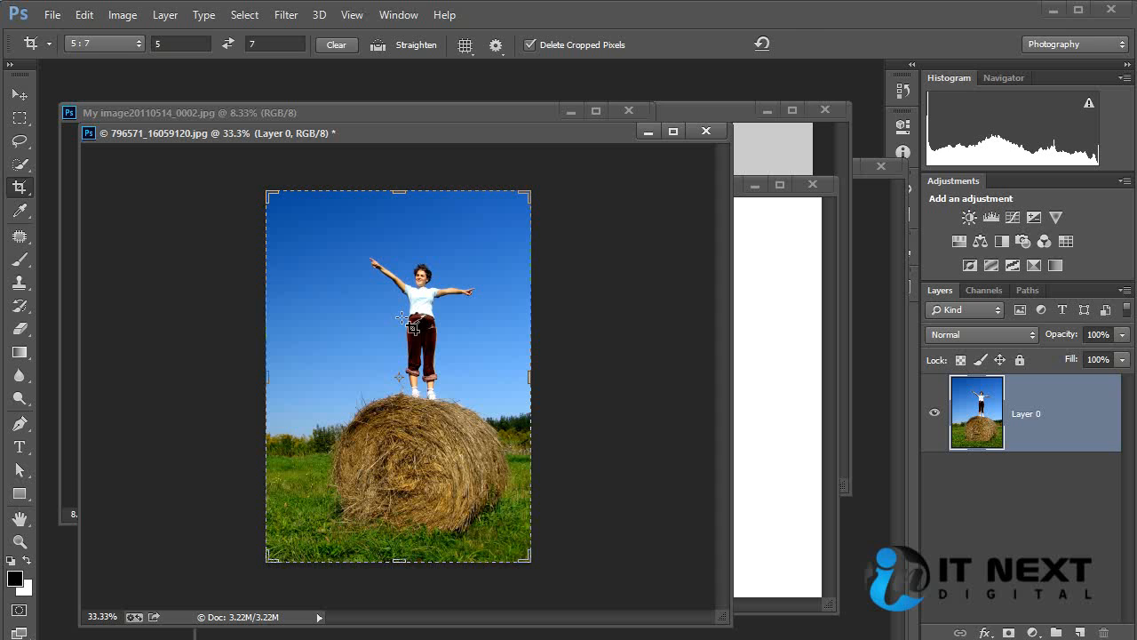
{"action": "left_click", "coordinate": [407, 324]}
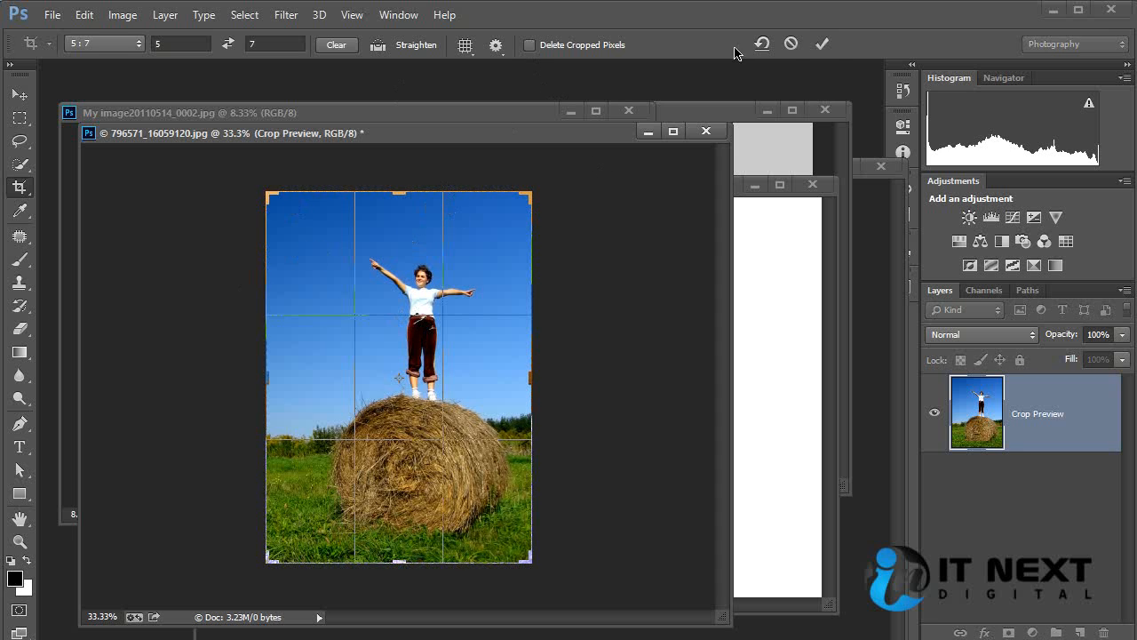
{"action": "left_click", "coordinate": [822, 44]}
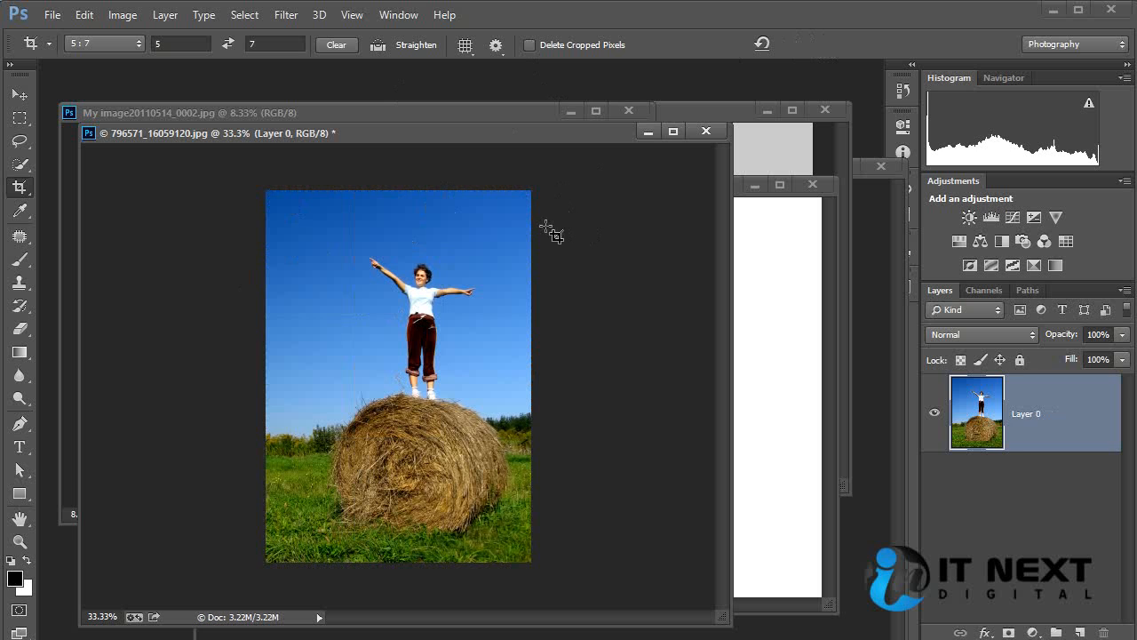
{"action": "key", "text": "ctrl+z"}
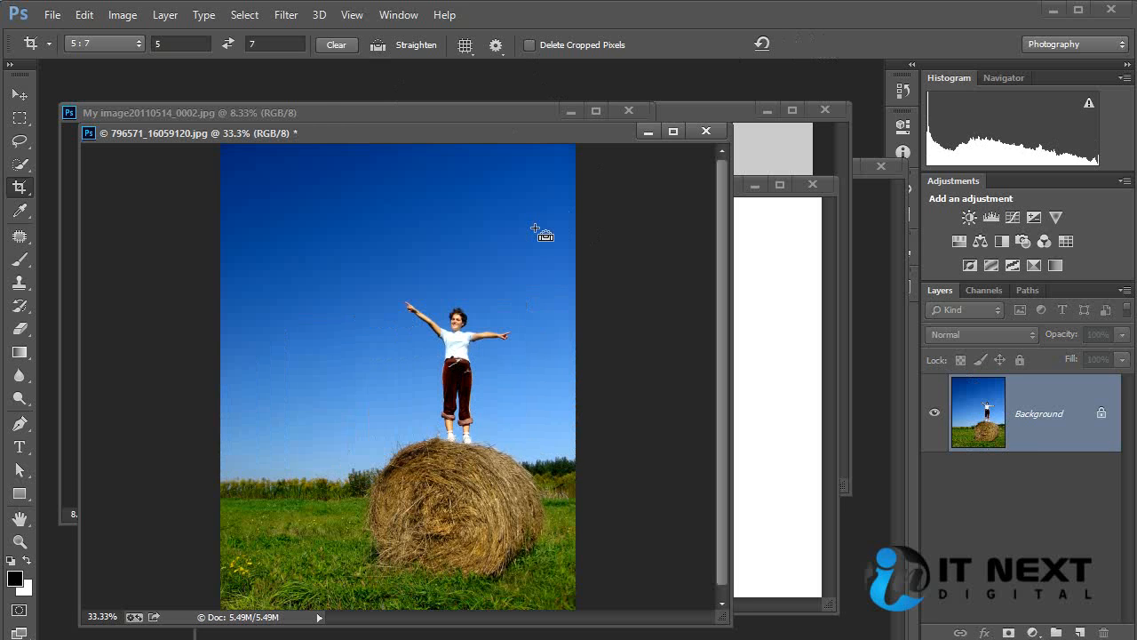
Step: Crop the photo to a 5 : 7 frame around the woman and hay bale, keeping the cropped pixels
{"action": "left_click_drag", "start_coordinate": [328, 277], "coordinate": [555, 600]}
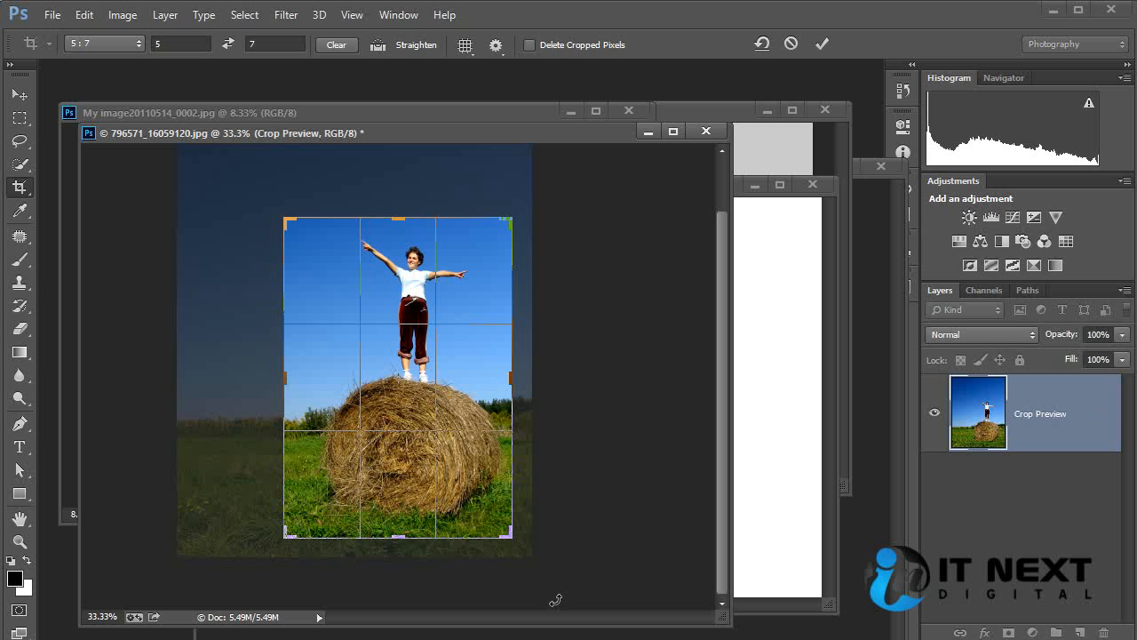
{"action": "left_click", "coordinate": [822, 44]}
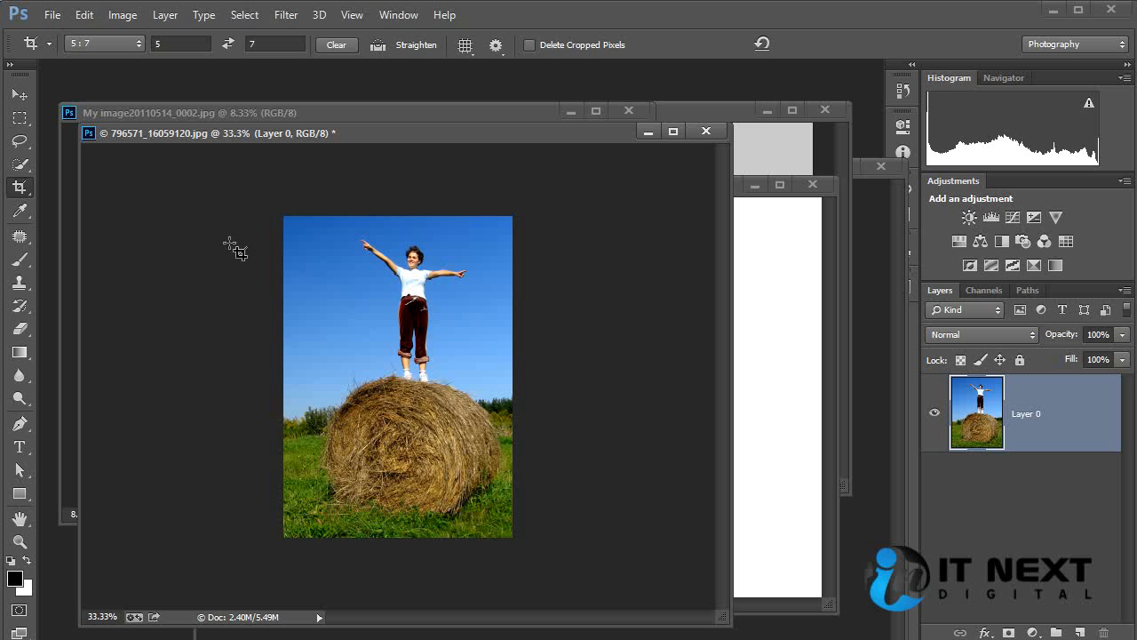
{"action": "left_click", "coordinate": [22, 215]}
{"action": "left_click", "coordinate": [25, 187]}
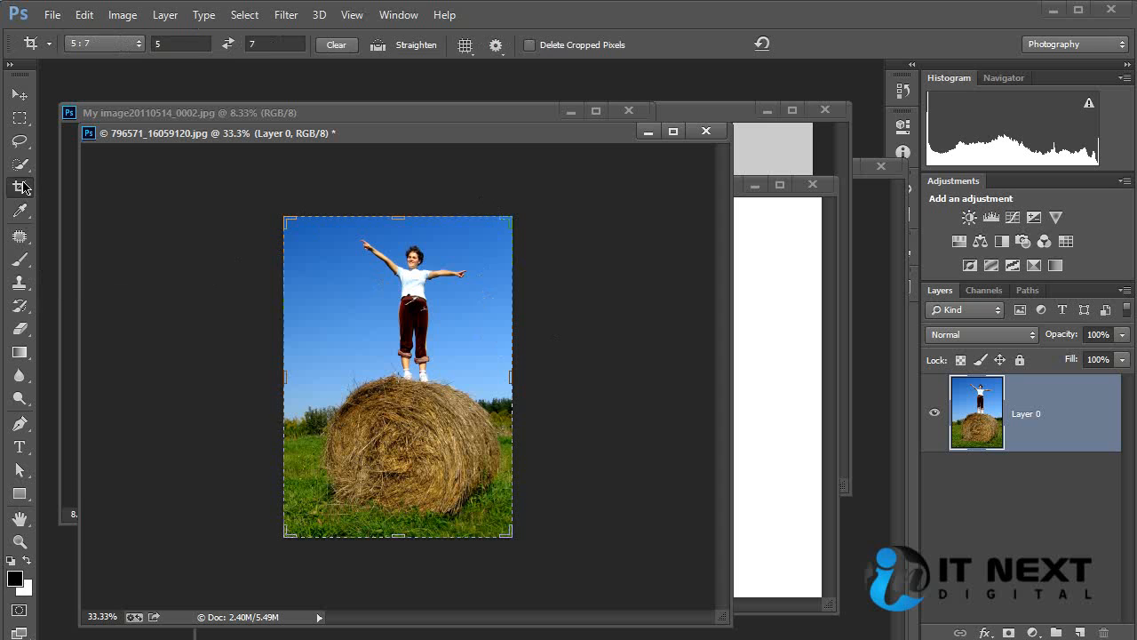
Step: Crop the hay bale photo with the Perspective Crop tool, skewing all four corners inward around the woman and bale
{"action": "left_click", "coordinate": [25, 187]}
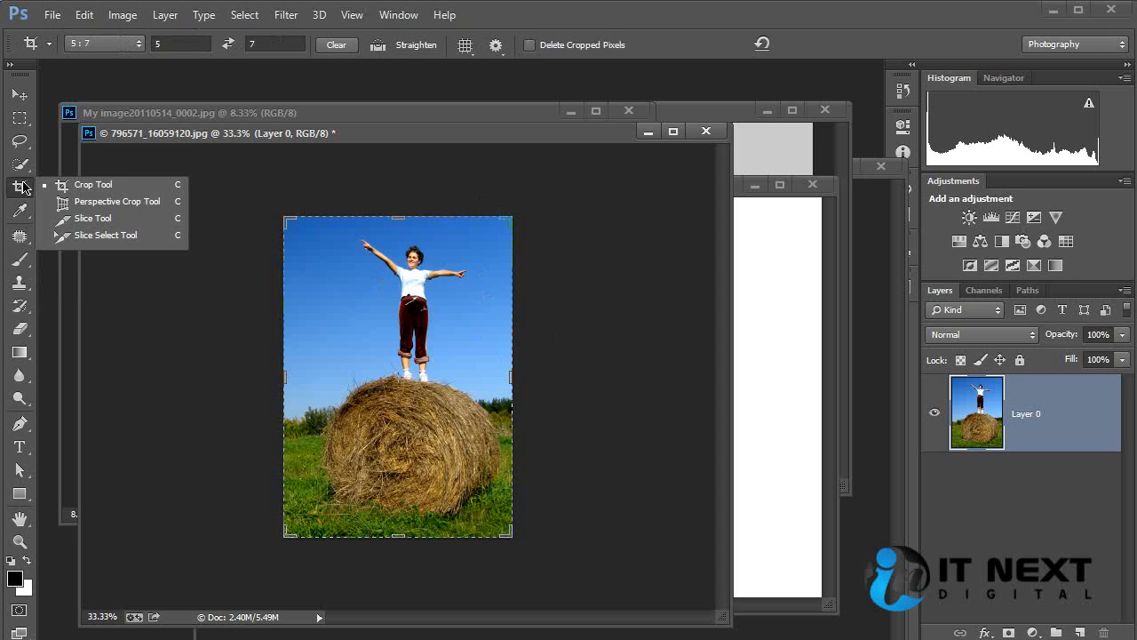
{"action": "left_click", "coordinate": [160, 203]}
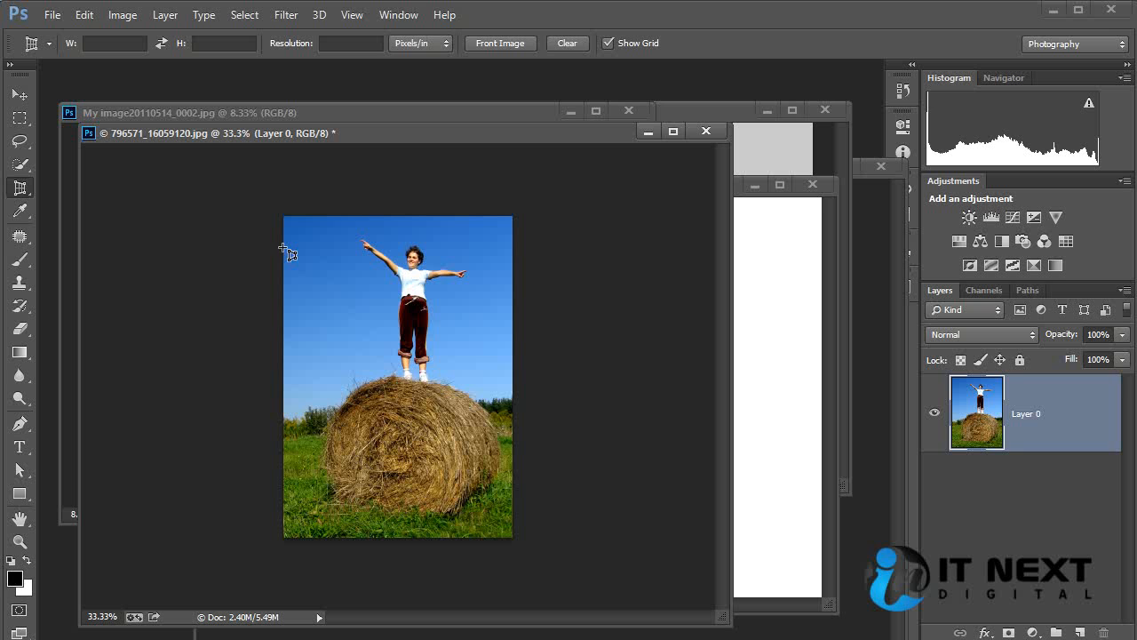
{"action": "left_click_drag", "start_coordinate": [309, 223], "coordinate": [489, 519]}
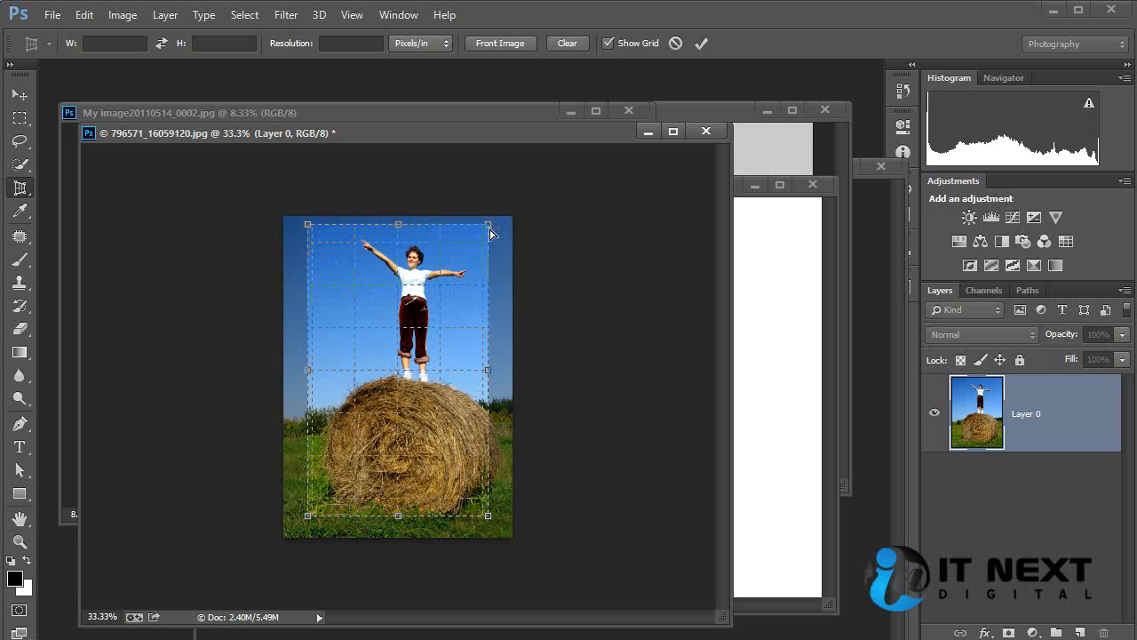
{"action": "left_click_drag", "start_coordinate": [490, 227], "coordinate": [481, 253]}
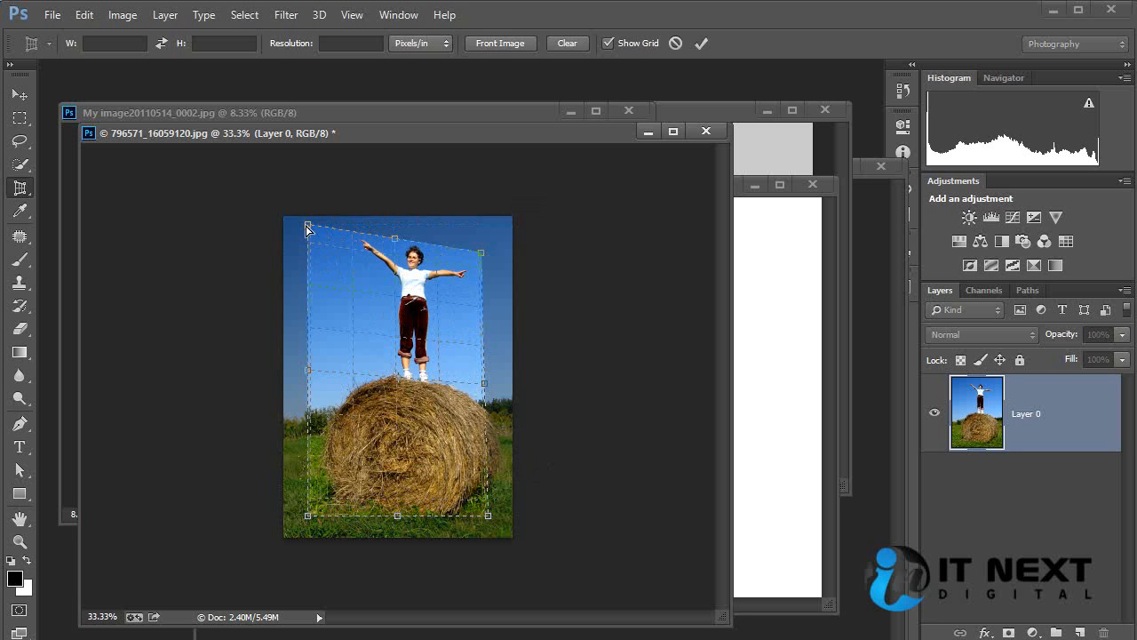
{"action": "left_click_drag", "start_coordinate": [307, 229], "coordinate": [355, 215]}
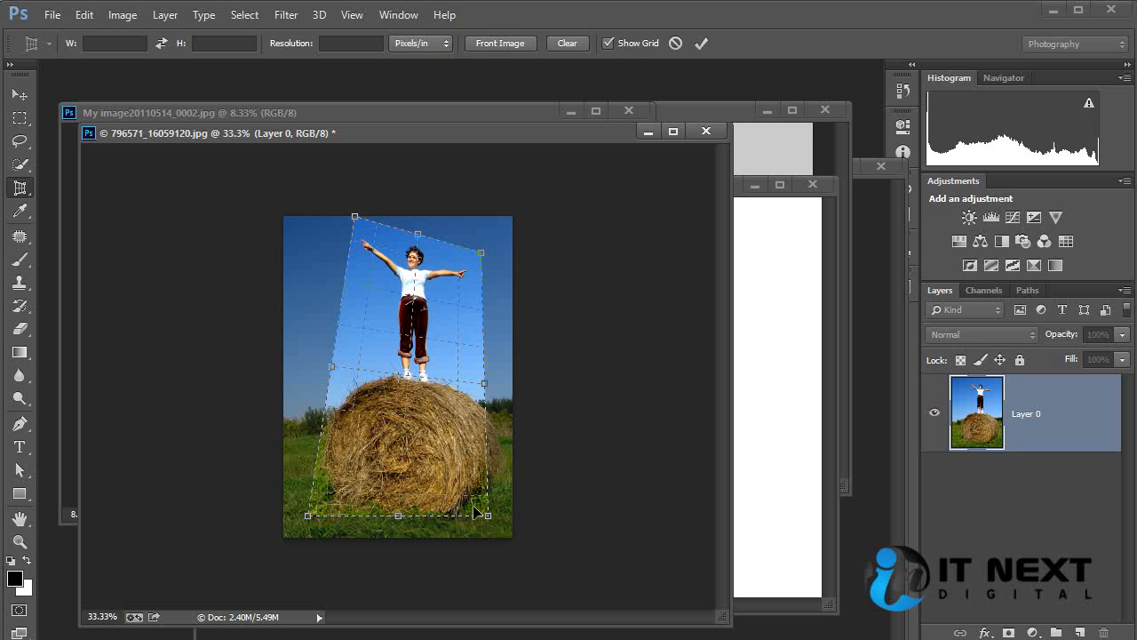
{"action": "left_click_drag", "start_coordinate": [488, 516], "coordinate": [465, 521]}
{"action": "left_click_drag", "start_coordinate": [302, 522], "coordinate": [330, 518]}
{"action": "left_click", "coordinate": [701, 43]}
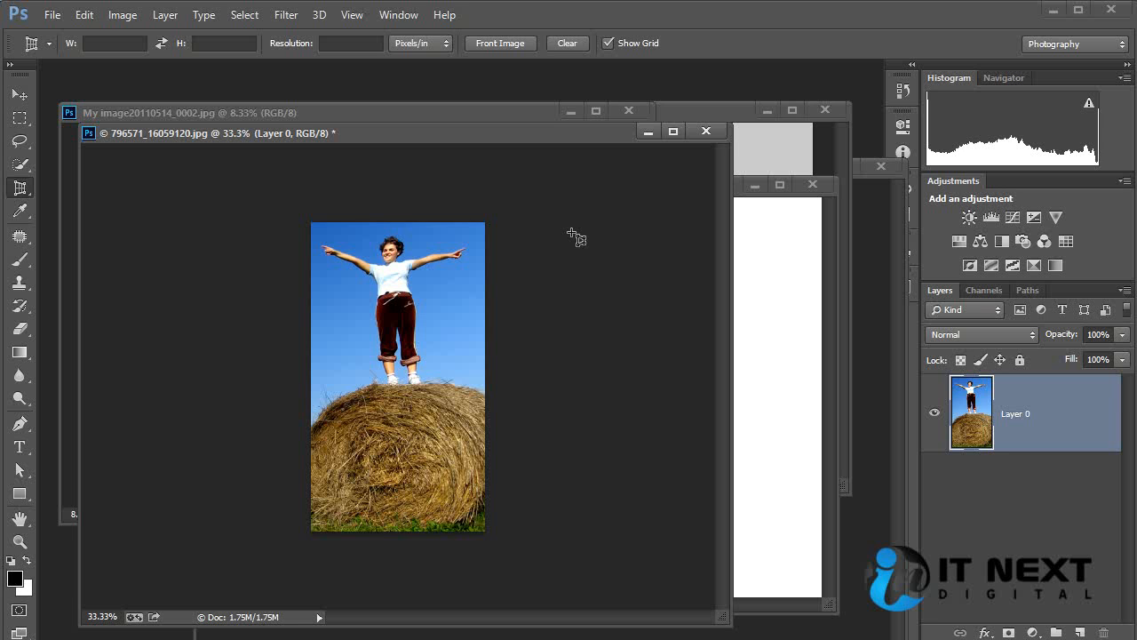
Step: Close the hay bale photo without saving and open the old window photo 1194819_24961143.jpg from the CC folder
{"action": "left_click", "coordinate": [706, 131]}
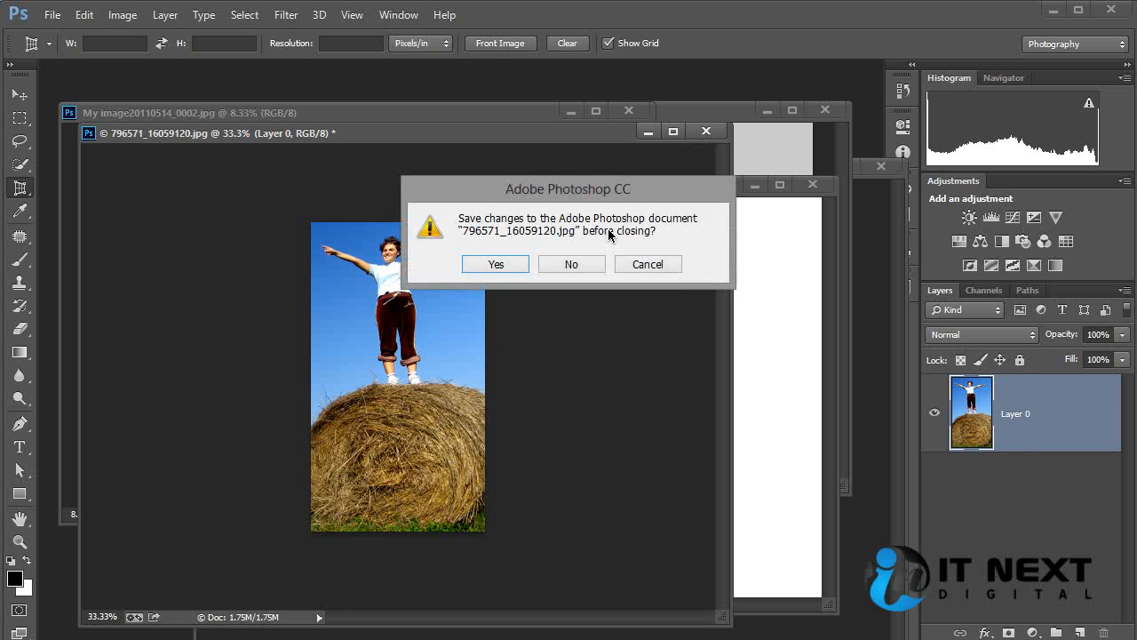
{"action": "left_click", "coordinate": [583, 261]}
{"action": "key", "text": "ctrl+o"}
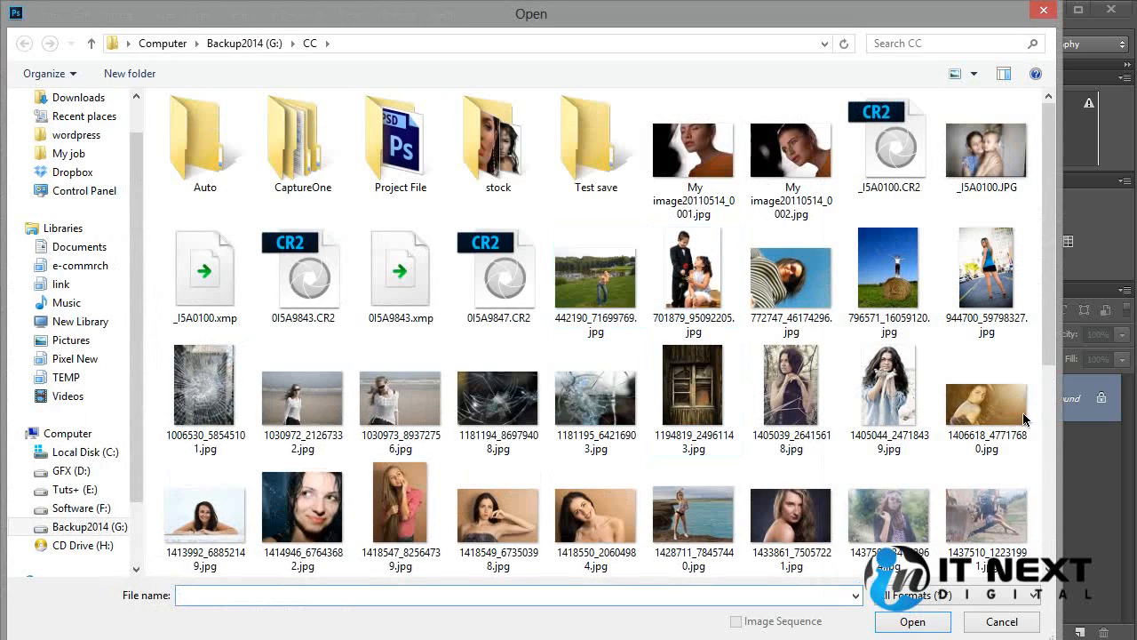
{"action": "left_click_drag", "start_coordinate": [1041, 289], "coordinate": [1086, 284]}
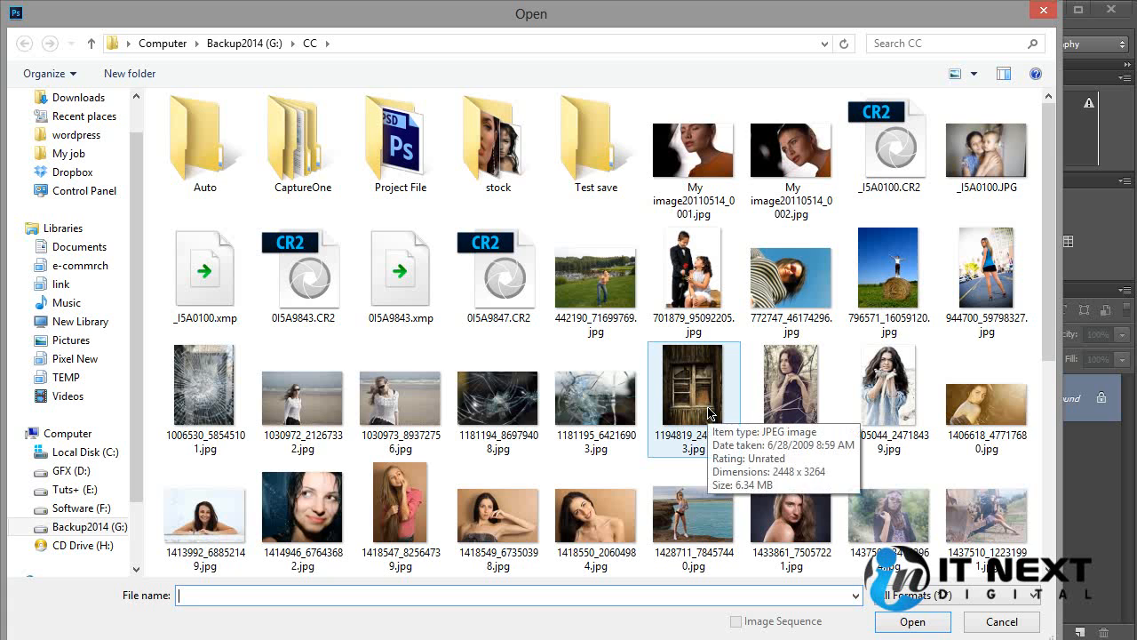
{"action": "double_click", "coordinate": [710, 411]}
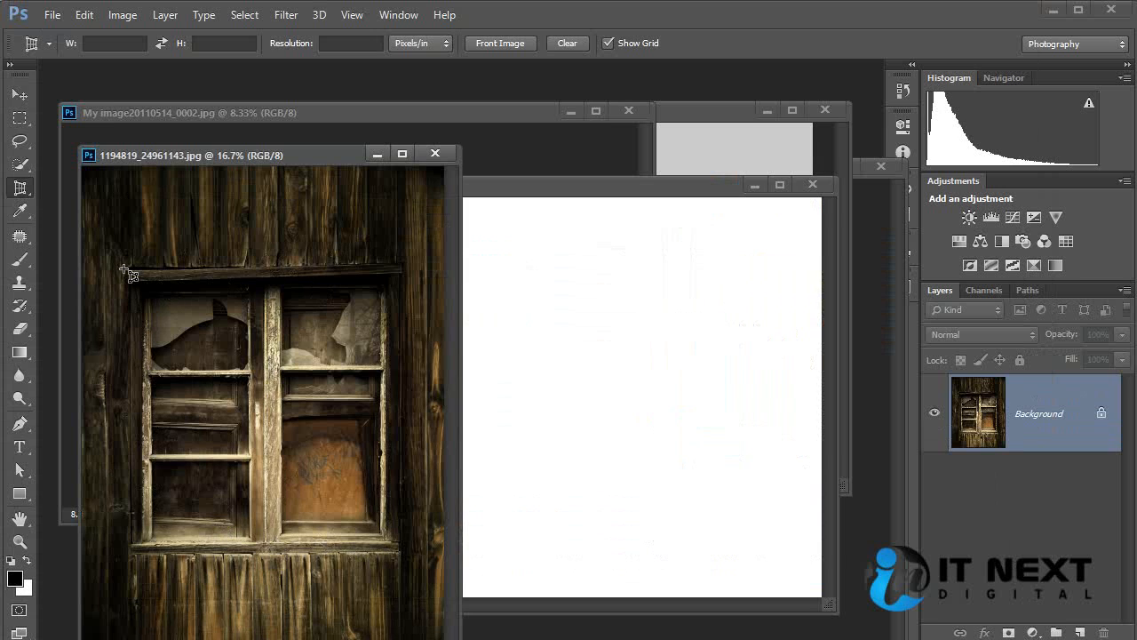
Step: Perspective-crop the photo to the old window, aligning the four corners with the edges of its tilted wooden frame
{"action": "left_click_drag", "start_coordinate": [124, 266], "coordinate": [413, 579]}
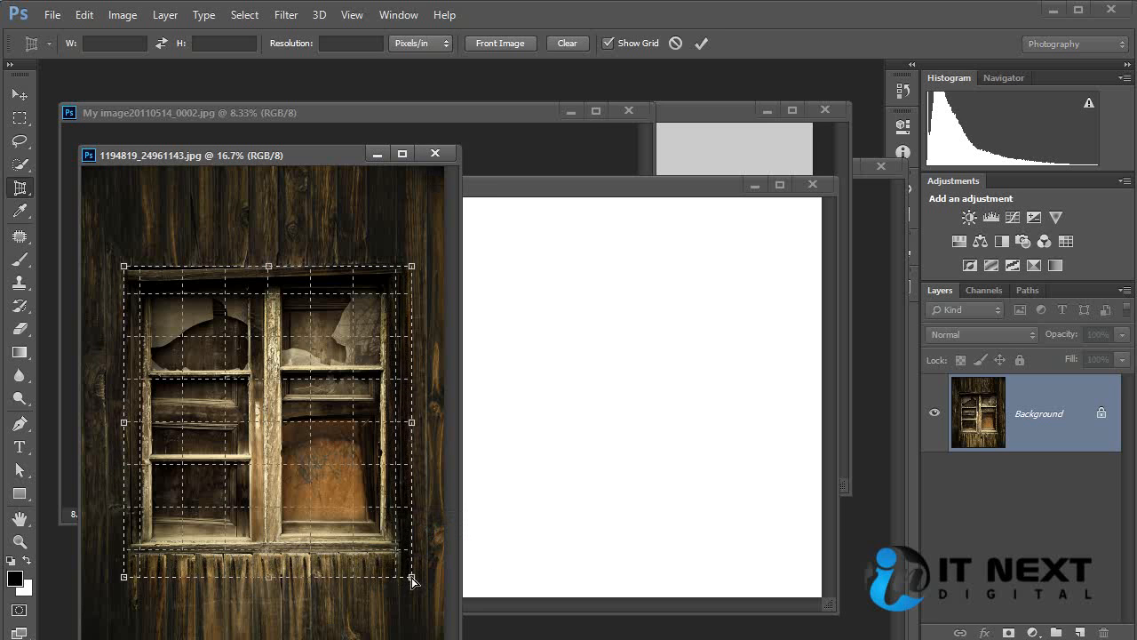
{"action": "left_click_drag", "start_coordinate": [125, 266], "coordinate": [124, 270]}
{"action": "left_click_drag", "start_coordinate": [414, 277], "coordinate": [411, 264]}
{"action": "left_click_drag", "start_coordinate": [412, 583], "coordinate": [413, 551]}
{"action": "left_click_drag", "start_coordinate": [129, 580], "coordinate": [131, 556]}
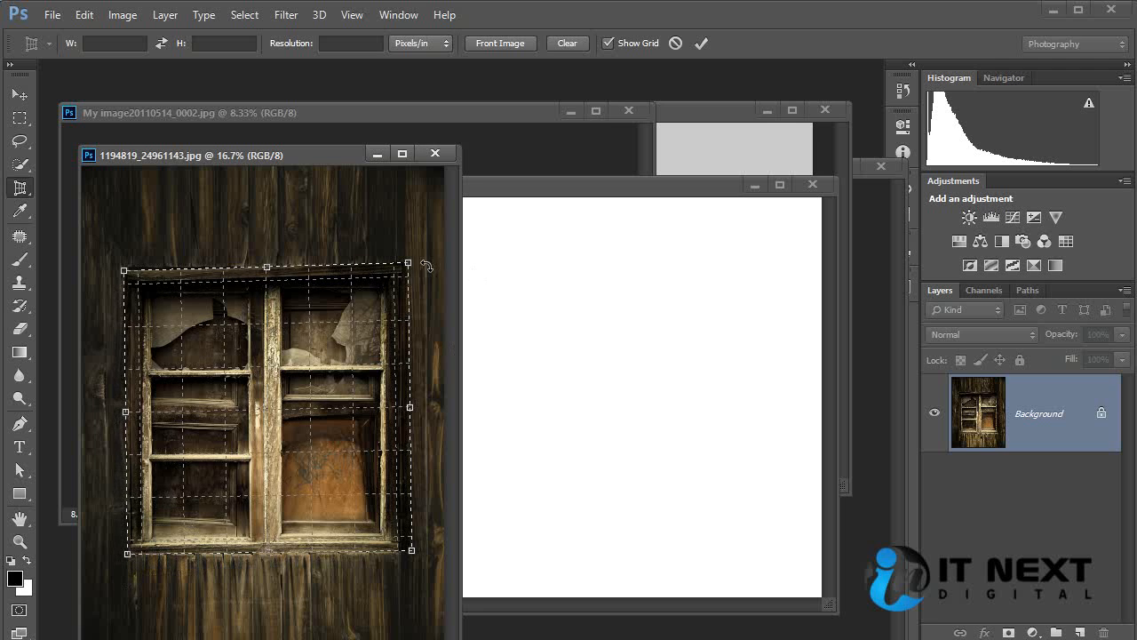
{"action": "left_click_drag", "start_coordinate": [408, 267], "coordinate": [406, 262]}
{"action": "left_click", "coordinate": [701, 43]}
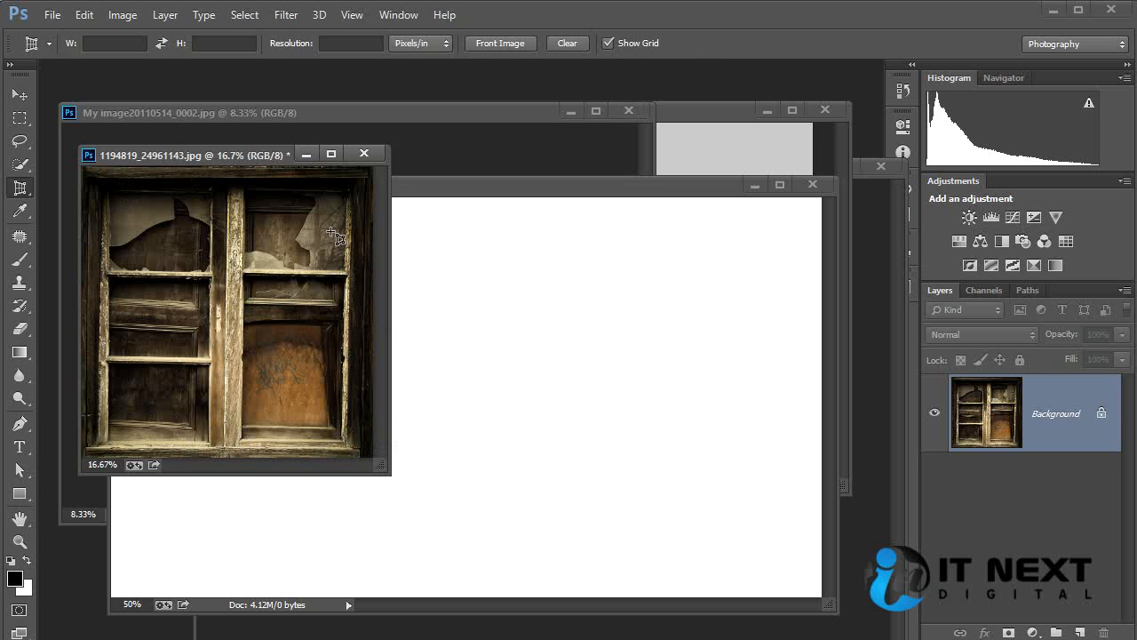
Step: Switch back to the regular Crop tool and close the window photo without saving
{"action": "right_click", "coordinate": [19, 190]}
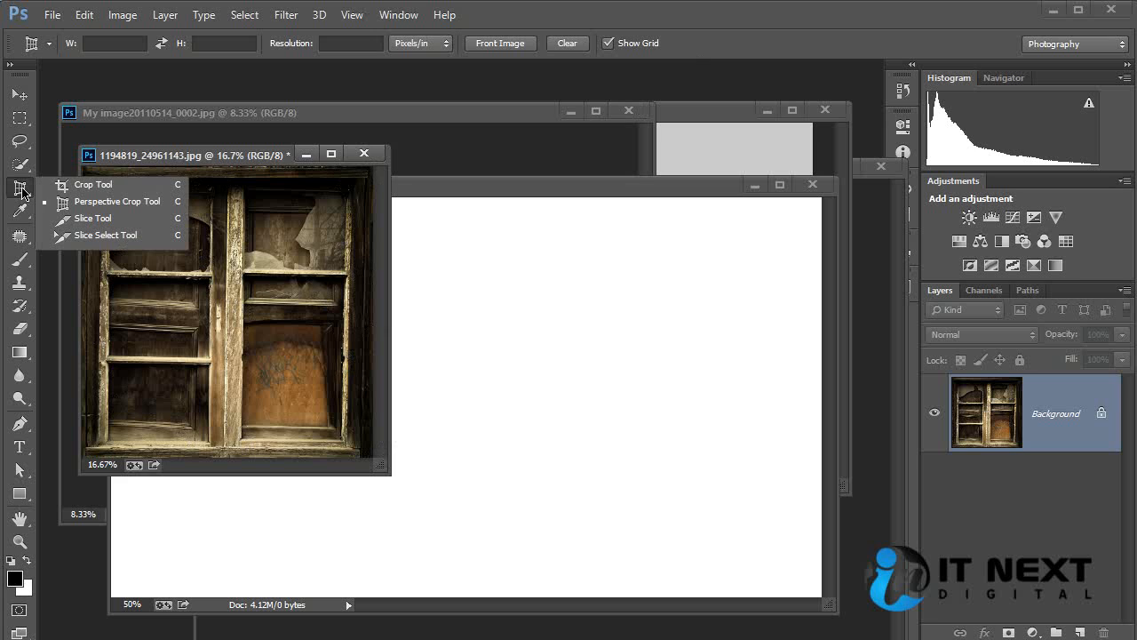
{"action": "left_click", "coordinate": [82, 186]}
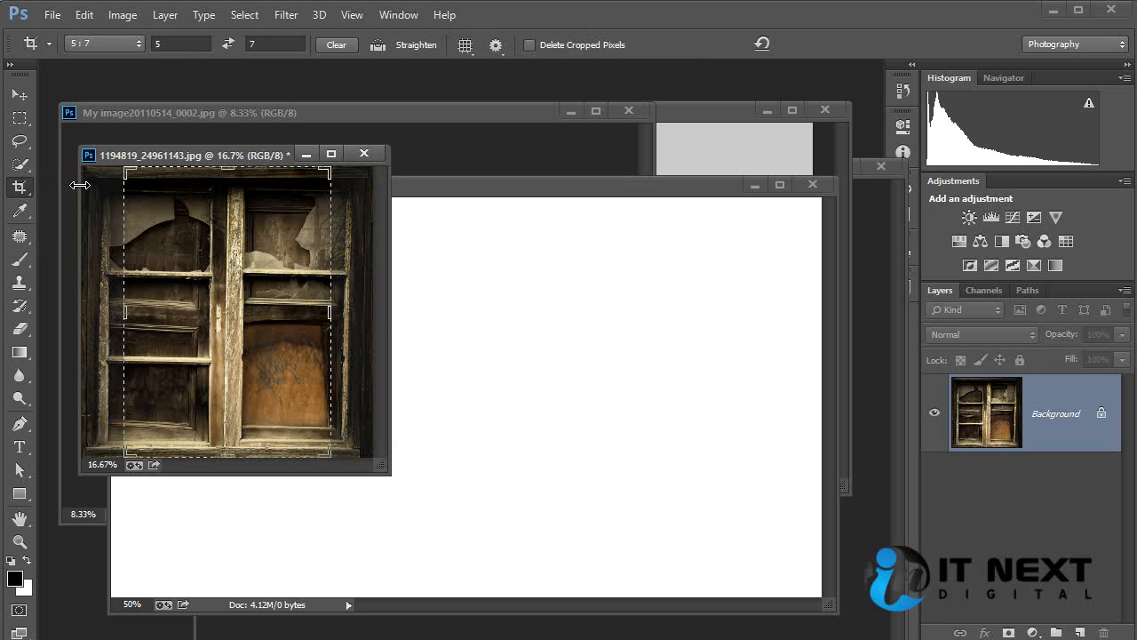
{"action": "left_click", "coordinate": [365, 154]}
{"action": "left_click", "coordinate": [574, 263]}
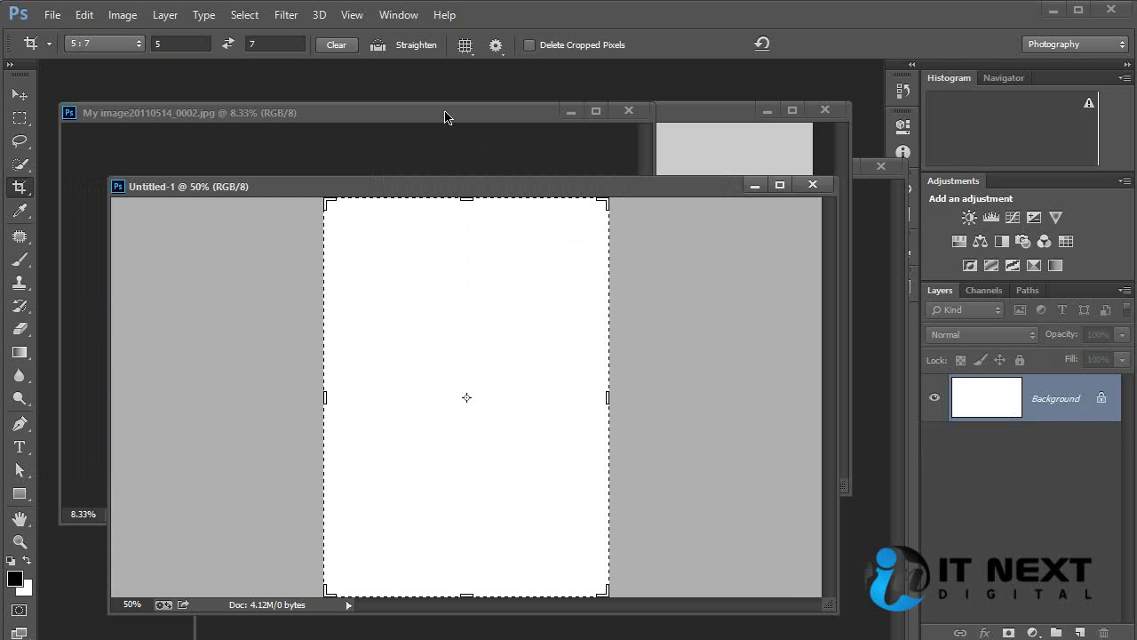
Step: Open the portrait 1414946_67643682.jpg from the CC folder and activate the Move tool
{"action": "key", "text": "ctrl+o"}
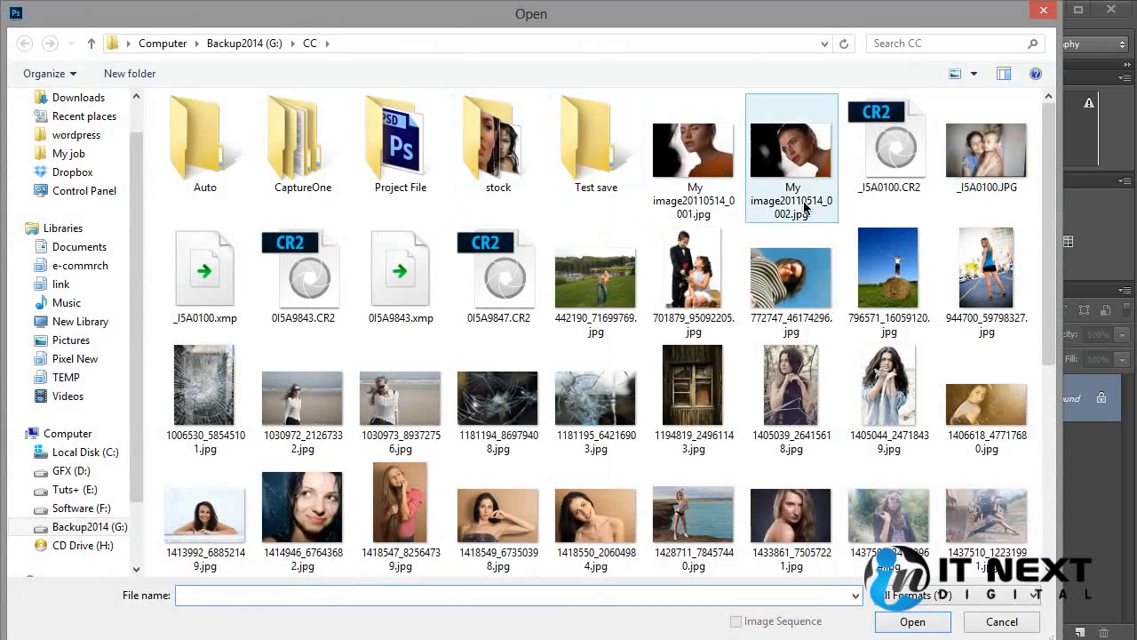
{"action": "scroll", "coordinate": [1044, 333], "scroll_direction": "down", "scroll_amount": 2}
{"action": "scroll", "coordinate": [1044, 333], "scroll_direction": "down", "scroll_amount": 1}
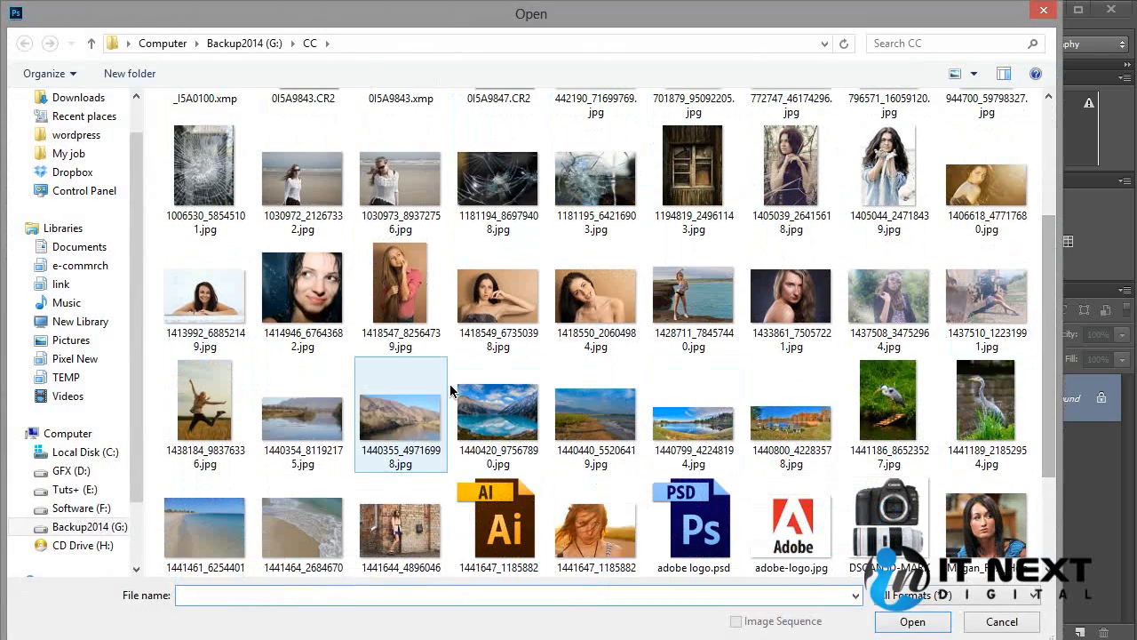
{"action": "double_click", "coordinate": [293, 267]}
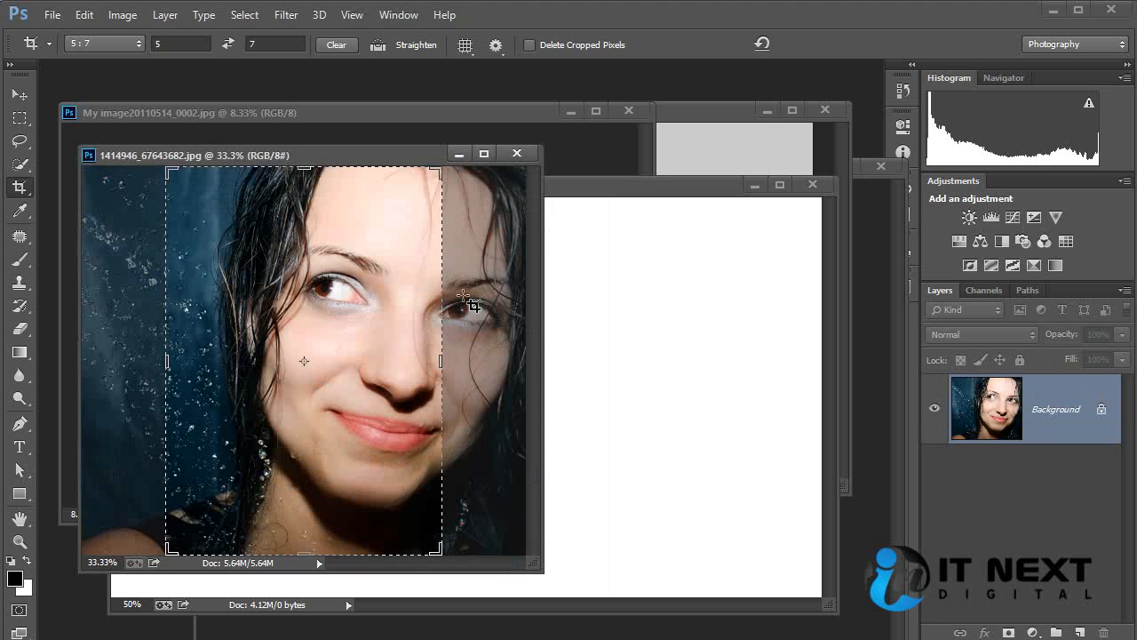
{"action": "left_click", "coordinate": [21, 98]}
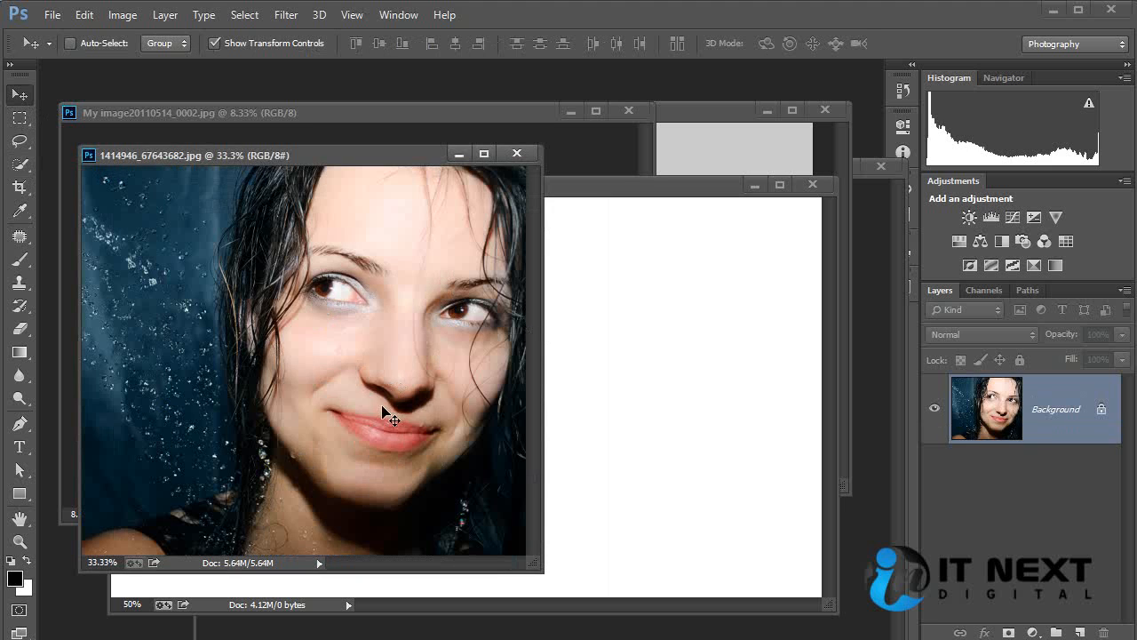
Step: Sample colors across the lips, blue background and eye with the Eyedropper, finishing on pink at the eye's inner corner as foreground color
{"action": "left_click", "coordinate": [19, 213]}
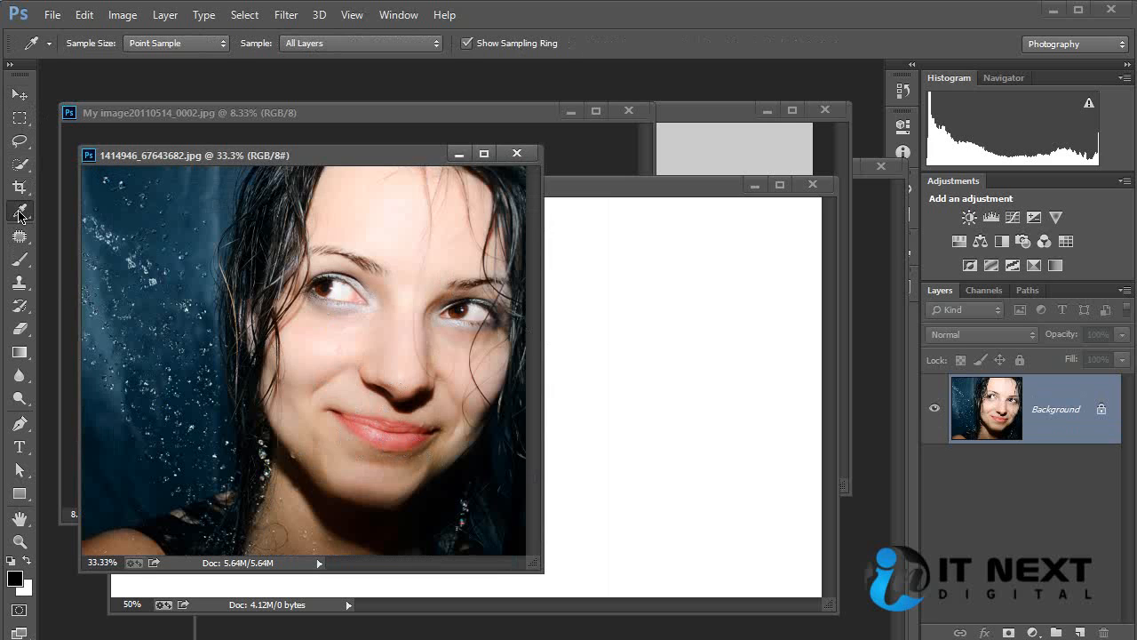
{"action": "left_click", "coordinate": [374, 422]}
{"action": "key", "text": "d"}
{"action": "left_click_drag", "start_coordinate": [357, 293], "coordinate": [366, 423]}
{"action": "left_click_drag", "start_coordinate": [169, 219], "coordinate": [363, 293]}
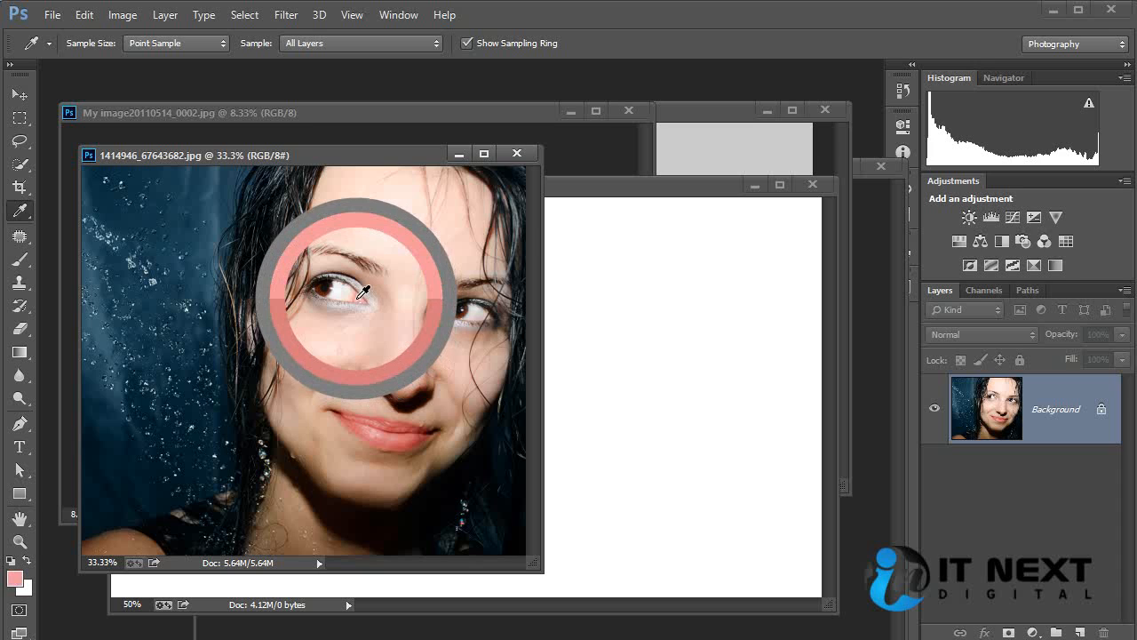
{"action": "left_click_drag", "start_coordinate": [362, 293], "coordinate": [362, 294]}
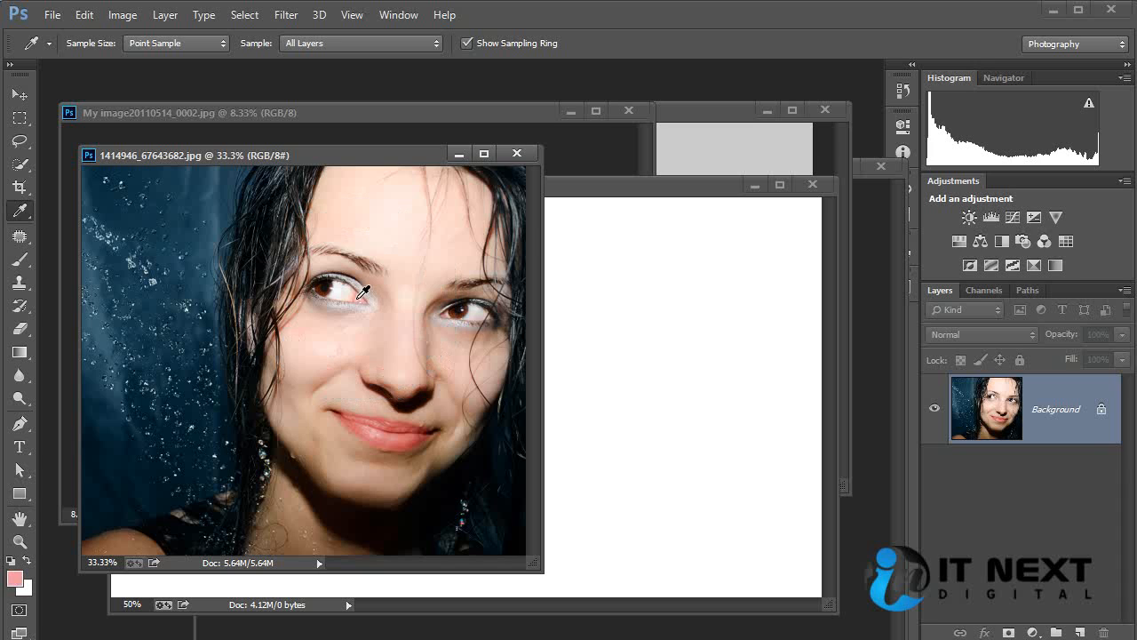
Step: Turn off Only Web Colors in the foreground Color Picker and accept the sampled pink
{"action": "left_click", "coordinate": [13, 578]}
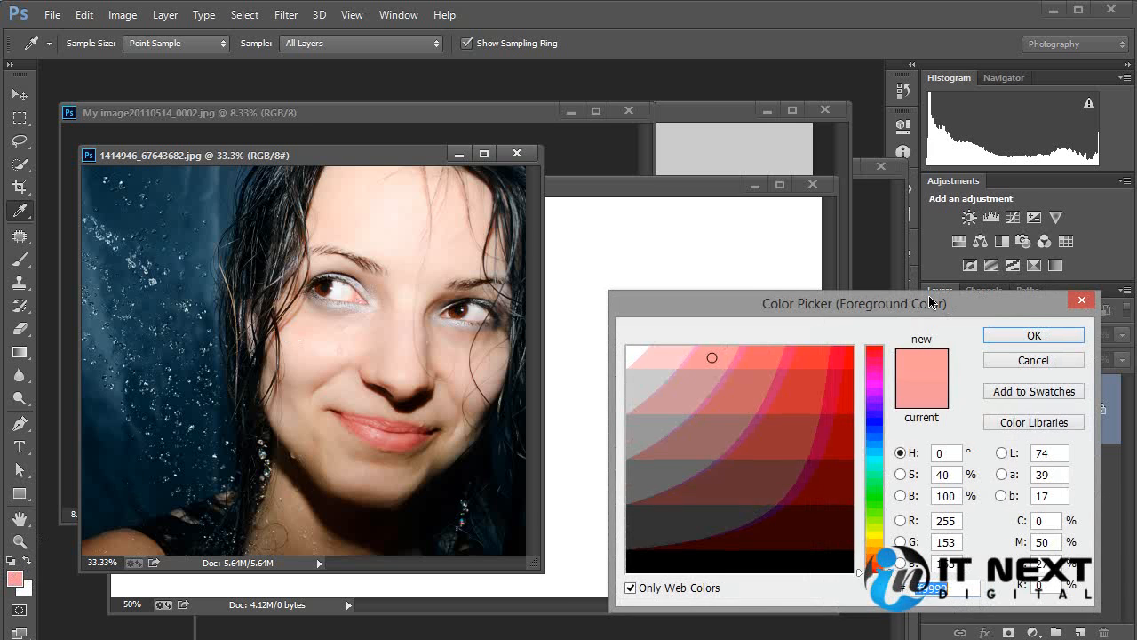
{"action": "left_click_drag", "start_coordinate": [853, 306], "coordinate": [613, 190]}
{"action": "left_click", "coordinate": [439, 475]}
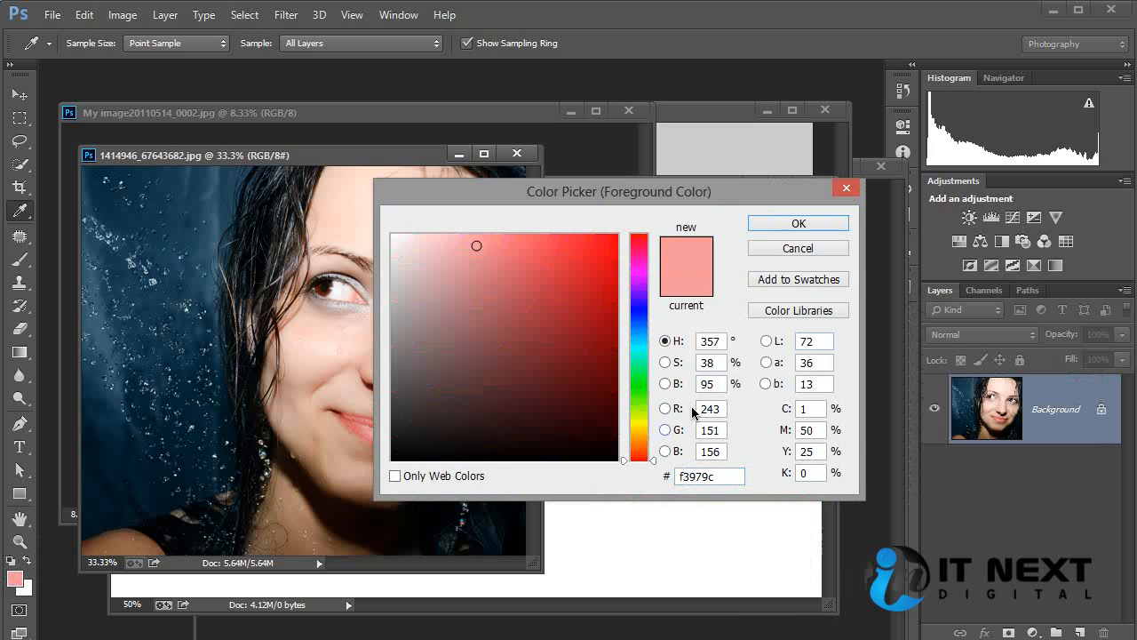
{"action": "left_click", "coordinate": [788, 225]}
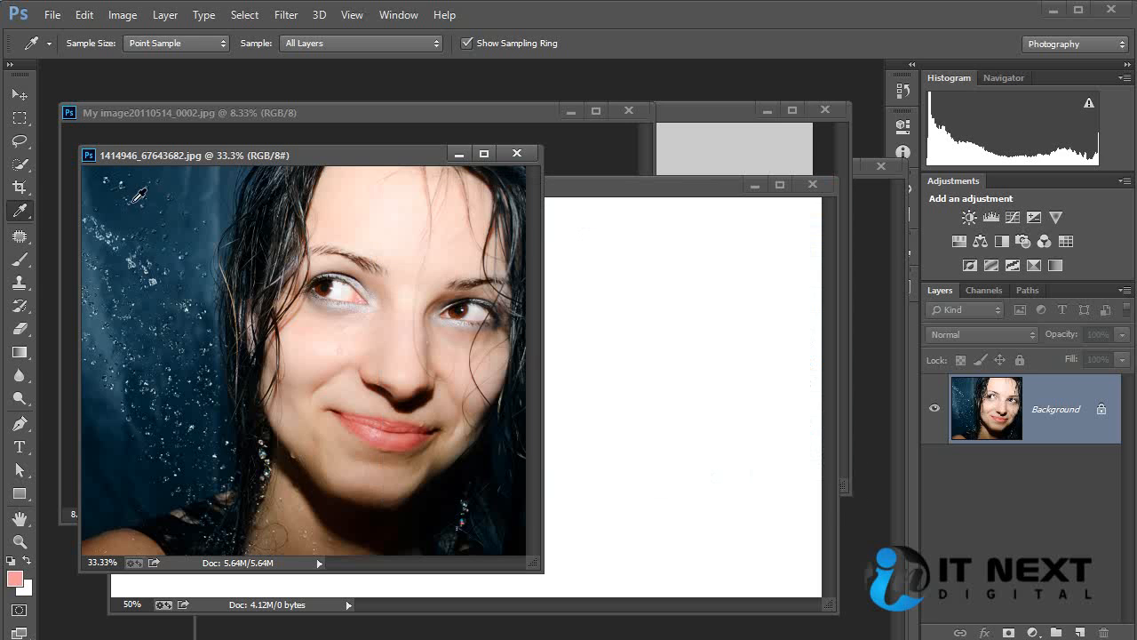
{"action": "right_click", "coordinate": [27, 216]}
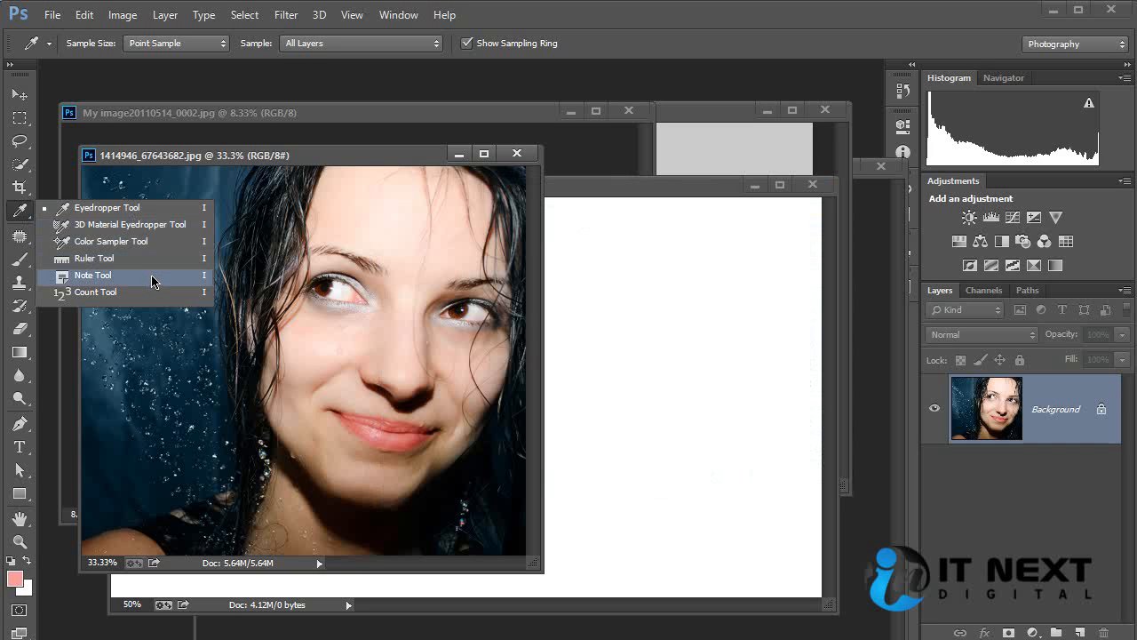
{"action": "left_click", "coordinate": [123, 214]}
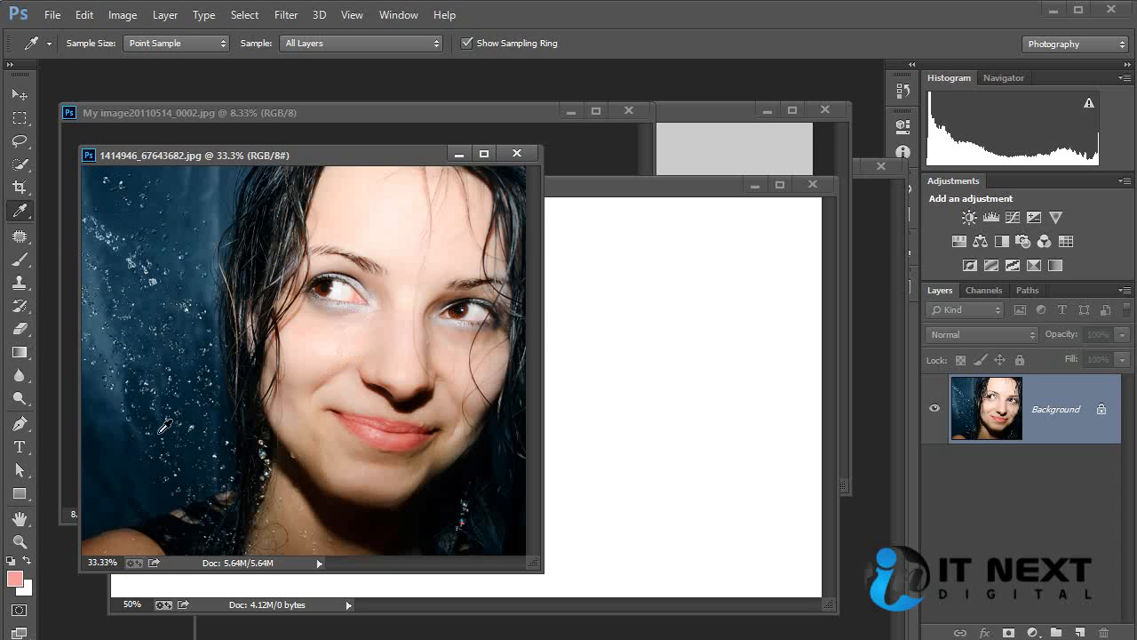
Step: Paint the sampled pink over the eye and cheek with the Brush tool in Overlay mode at size 70
{"action": "key", "text": "b"}
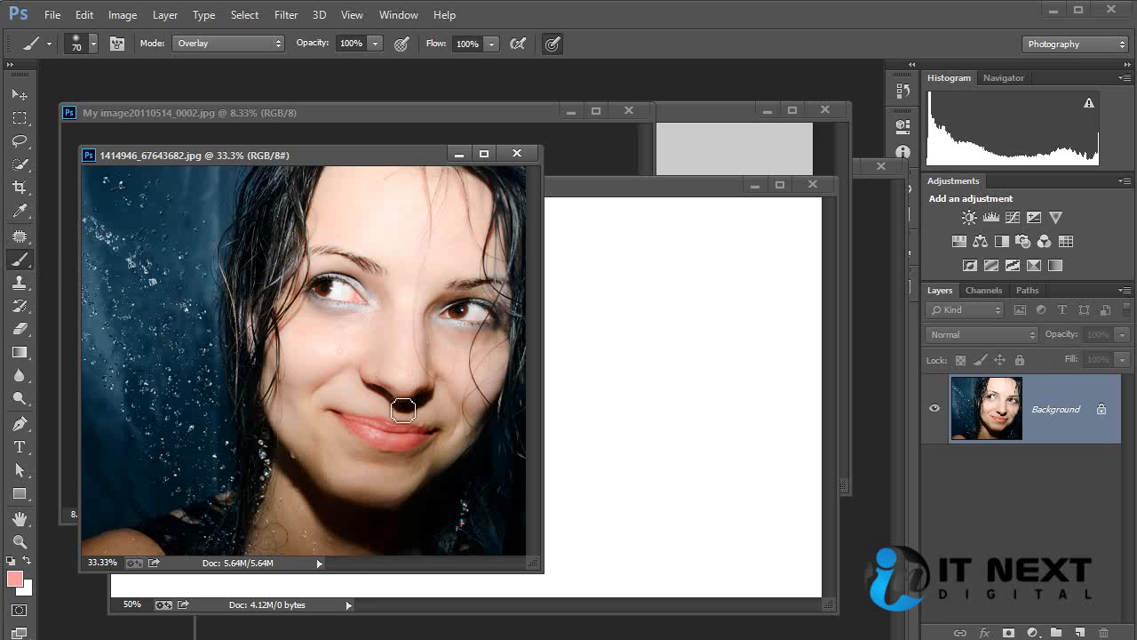
{"action": "left_click_drag", "start_coordinate": [320, 298], "coordinate": [369, 303]}
{"action": "left_click_drag", "start_coordinate": [274, 338], "coordinate": [268, 384]}
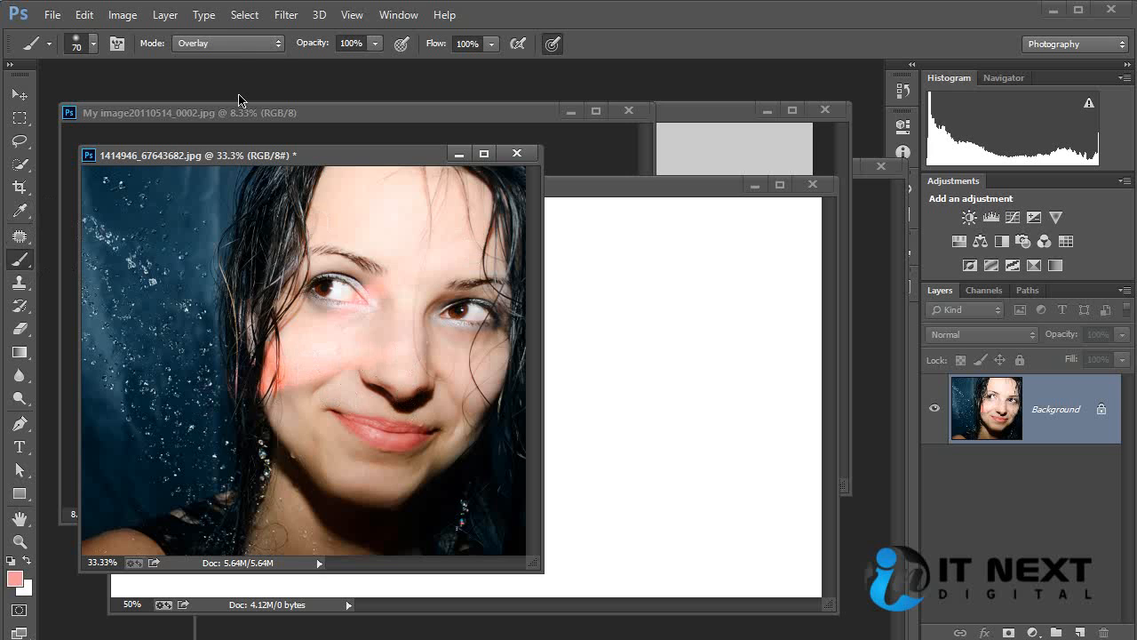
Step: Set the brush mode to Normal, then paint pink and dark brown strokes across the forehead, sampling the brown from the eyes
{"action": "left_click", "coordinate": [228, 43]}
{"action": "left_click", "coordinate": [208, 61]}
{"action": "mouse_move", "coordinate": [417, 189]}
{"action": "left_mouse_down"}
{"action": "mouse_move", "coordinate": [330, 229]}
{"action": "mouse_move", "coordinate": [496, 233]}
{"action": "mouse_move", "coordinate": [524, 222]}
{"action": "left_mouse_up"}
{"action": "left_click", "coordinate": [339, 278], "text": "alt"}
{"action": "left_click", "coordinate": [472, 306], "text": "alt"}
{"action": "left_click_drag", "start_coordinate": [472, 252], "coordinate": [399, 299]}
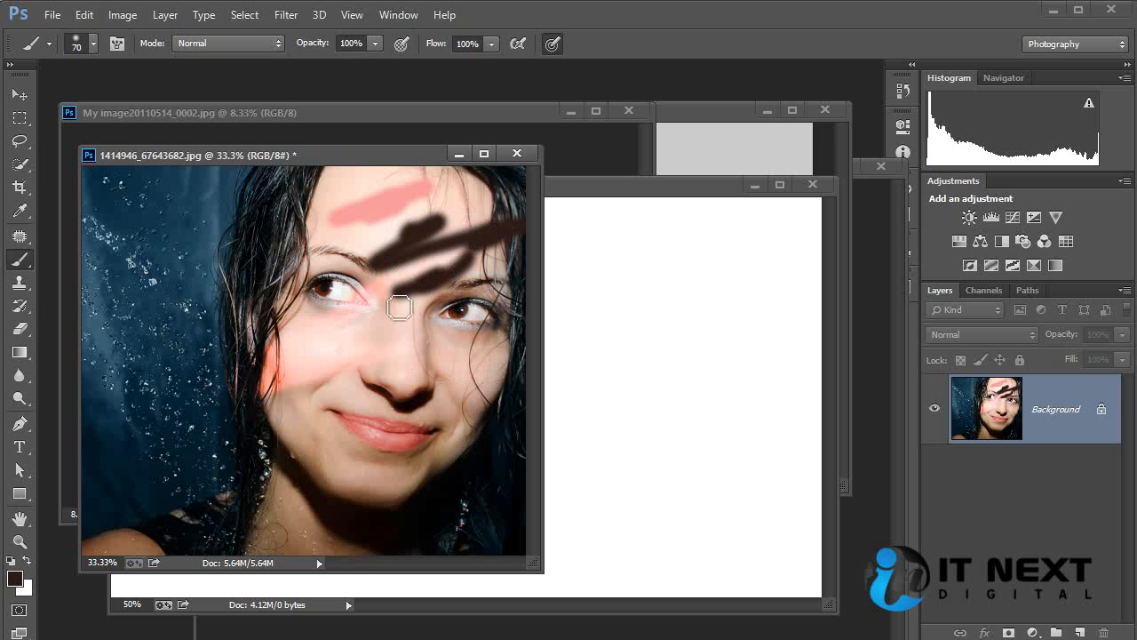
Step: Paint a zigzag over the cheek in dark blue sampled from the background, then sample colors from the lips and shoulder
{"action": "left_click", "coordinate": [173, 374], "text": "alt"}
{"action": "mouse_move", "coordinate": [323, 321]}
{"action": "left_mouse_down"}
{"action": "mouse_move", "coordinate": [303, 405]}
{"action": "mouse_move", "coordinate": [272, 465]}
{"action": "left_mouse_up"}
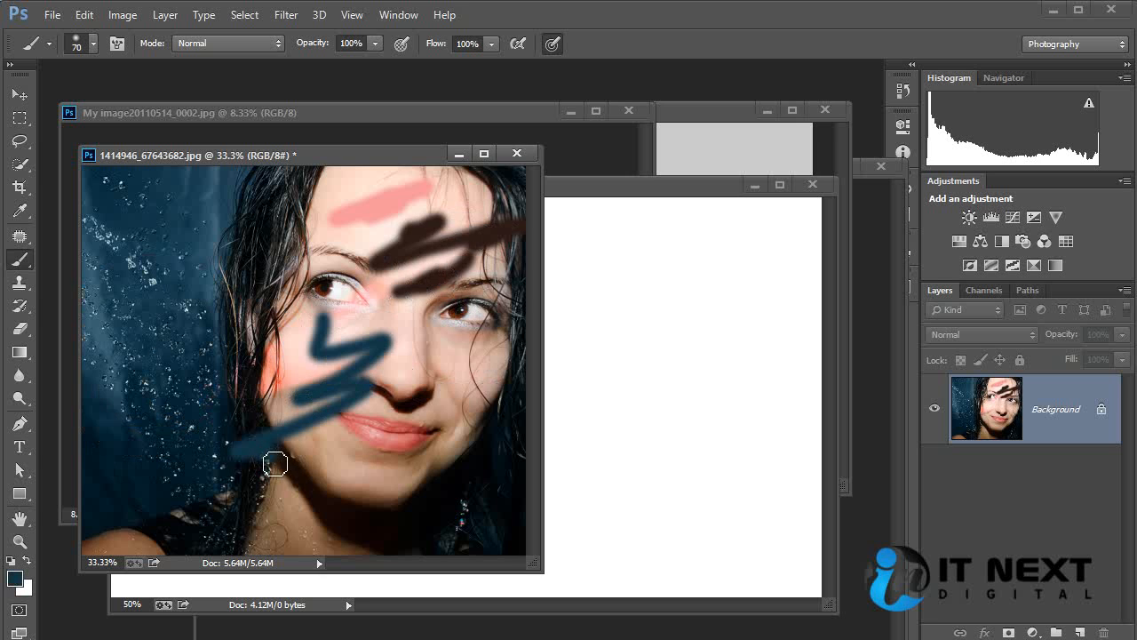
{"action": "left_click", "coordinate": [378, 418], "text": "alt"}
{"action": "left_click", "coordinate": [204, 533], "text": "alt"}
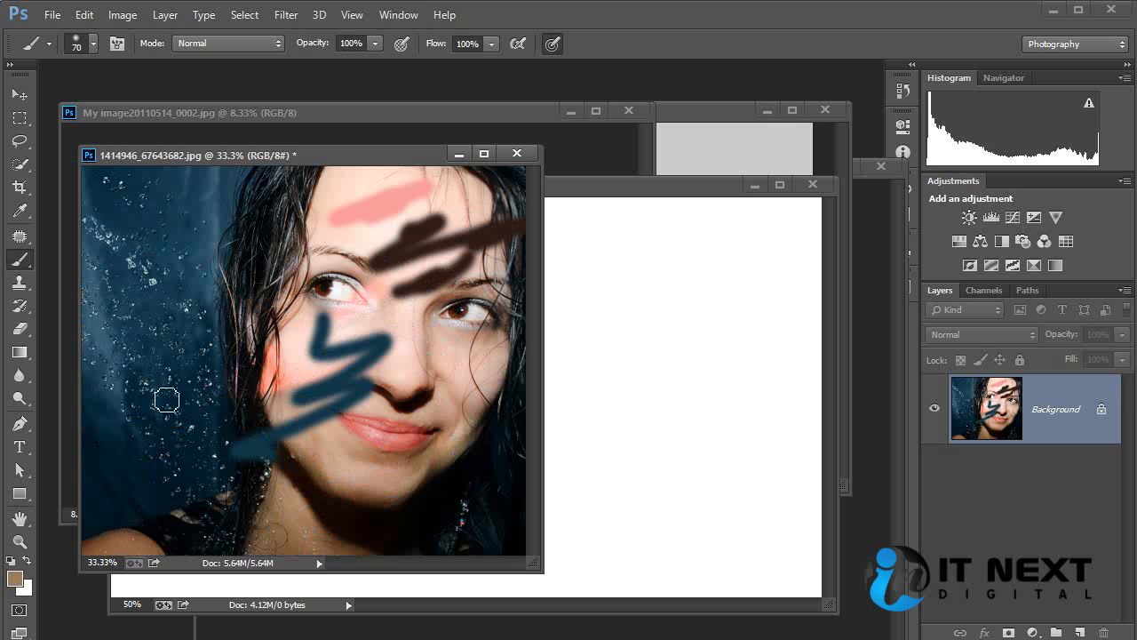